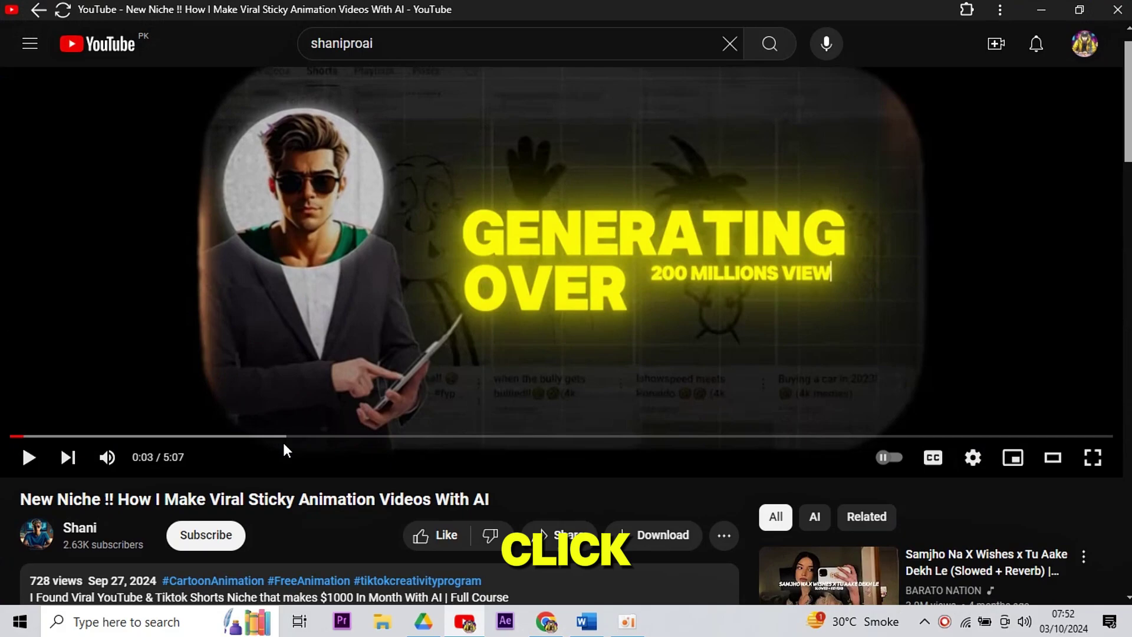
{"action": "scroll", "coordinate": [283, 442], "scroll_direction": "down", "scroll_amount": 2}
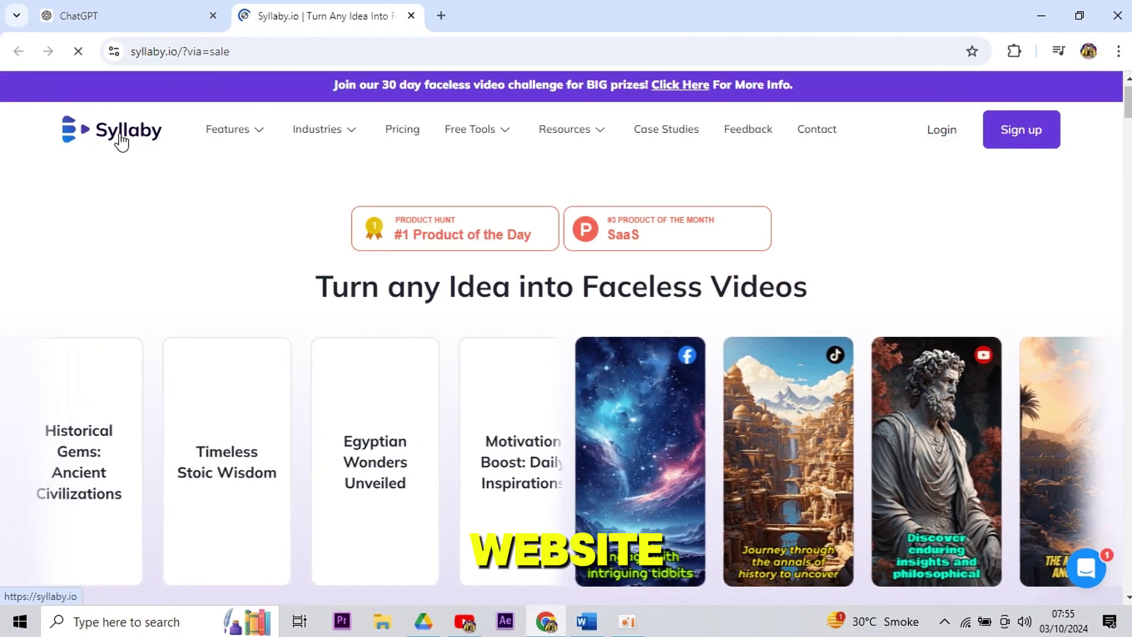
Skim the syllaby.io homepage headings, then open the Sign up login page
{"action": "left_click_drag", "start_coordinate": [316, 286], "coordinate": [745, 310]}
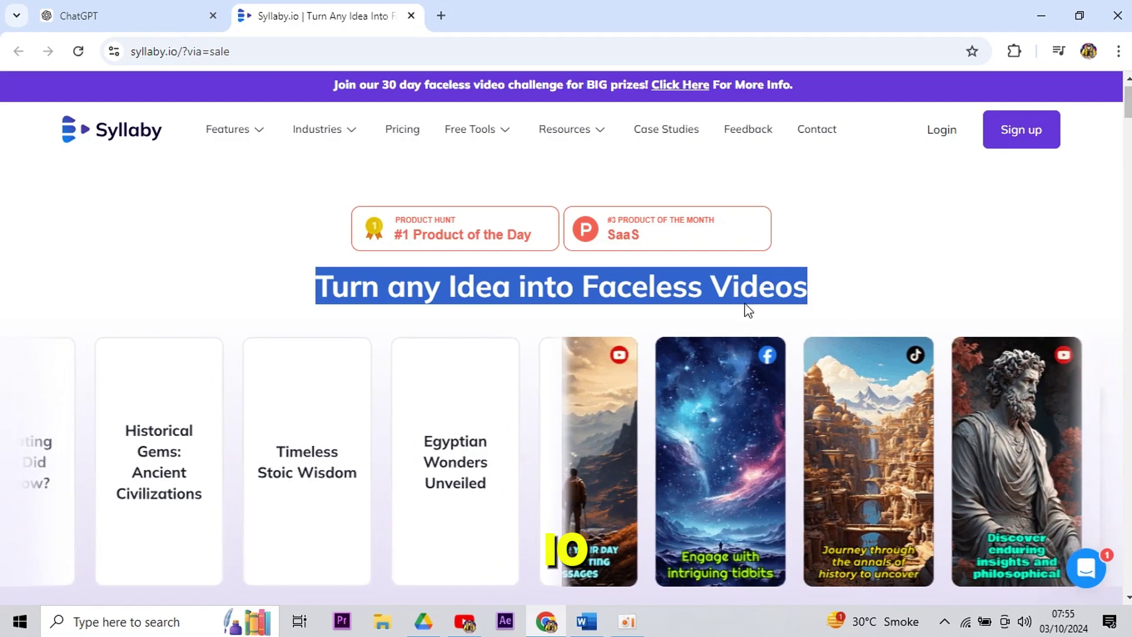
{"action": "left_click", "coordinate": [808, 319]}
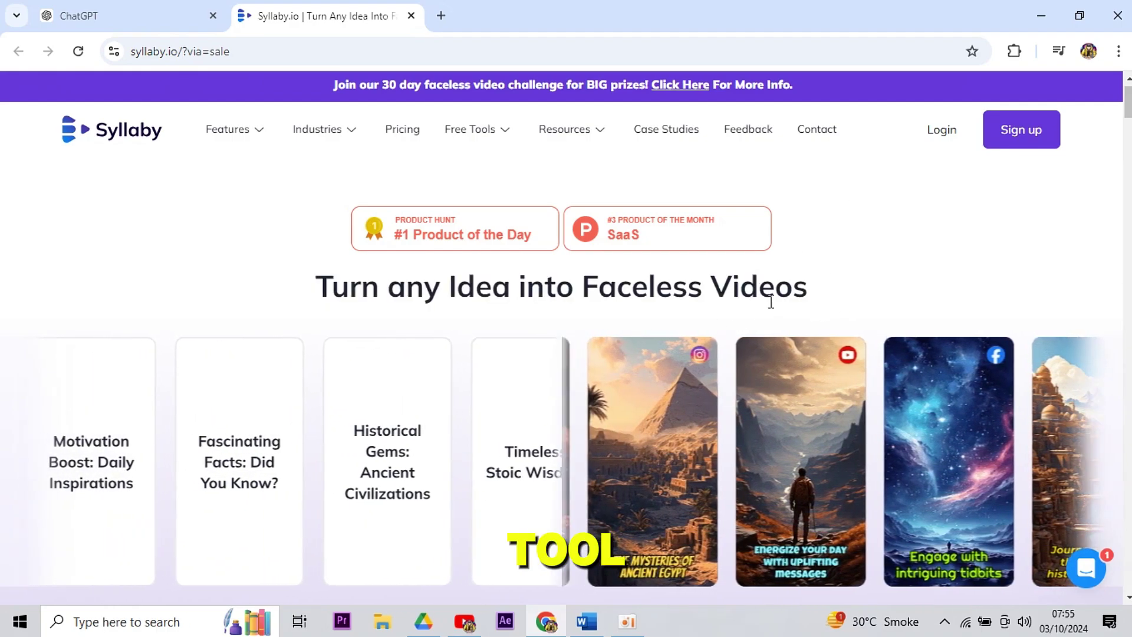
{"action": "scroll", "coordinate": [783, 362], "scroll_direction": "down", "scroll_amount": 2}
{"action": "scroll", "coordinate": [782, 360], "scroll_direction": "down", "scroll_amount": 4}
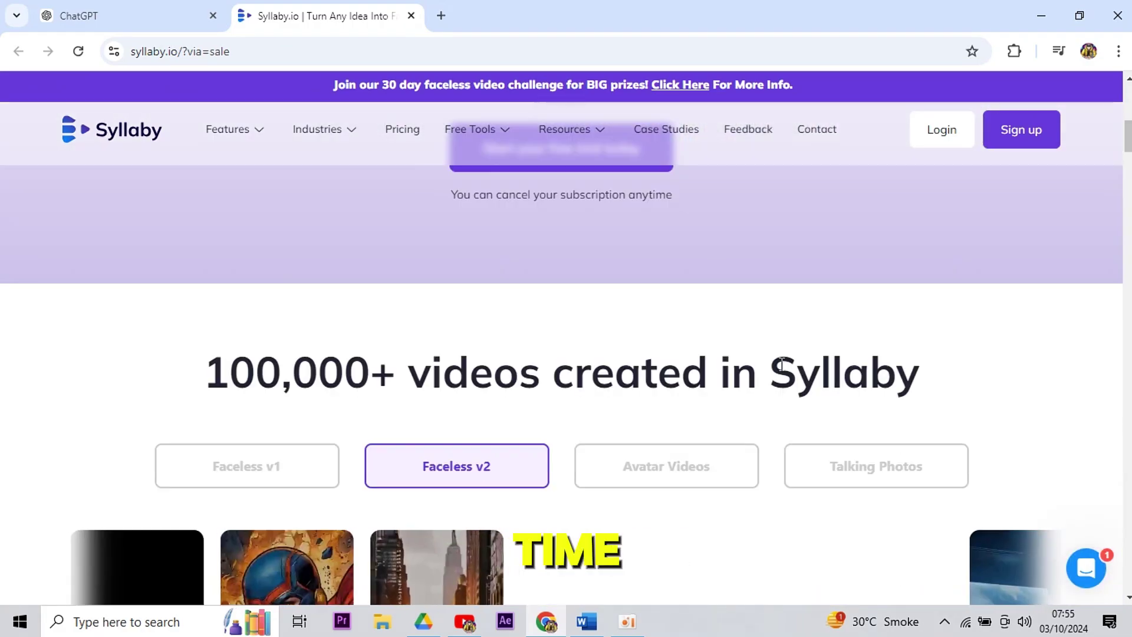
{"action": "scroll", "coordinate": [780, 363], "scroll_direction": "down", "scroll_amount": 4}
{"action": "scroll", "coordinate": [779, 364], "scroll_direction": "up", "scroll_amount": 3}
{"action": "scroll", "coordinate": [780, 363], "scroll_direction": "down", "scroll_amount": 1}
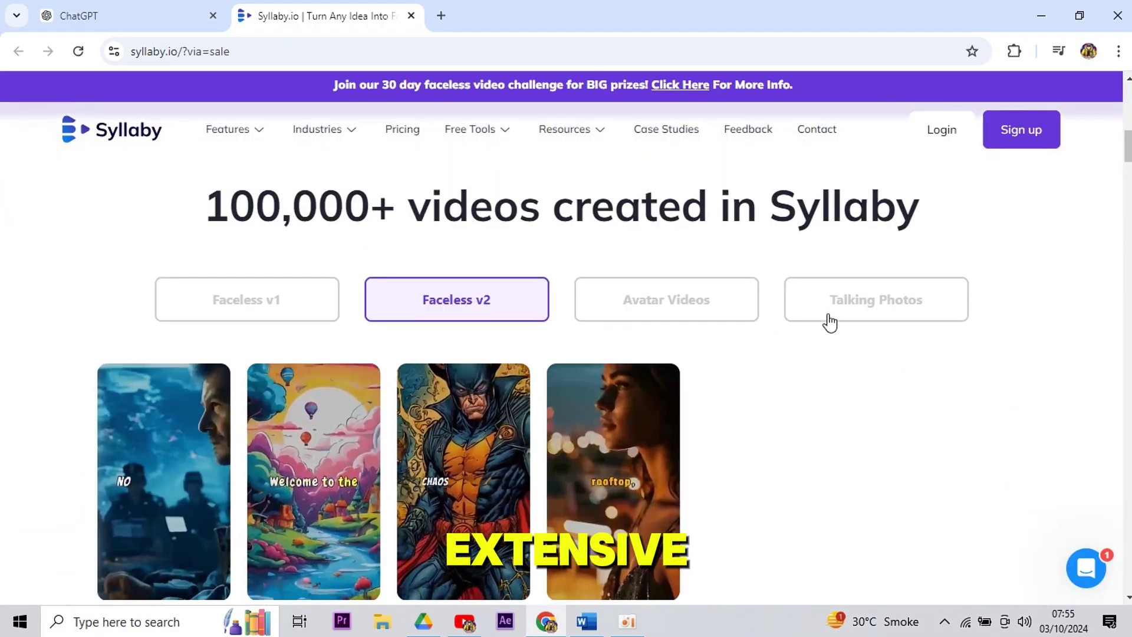
{"action": "left_click_drag", "start_coordinate": [190, 208], "coordinate": [1097, 239]}
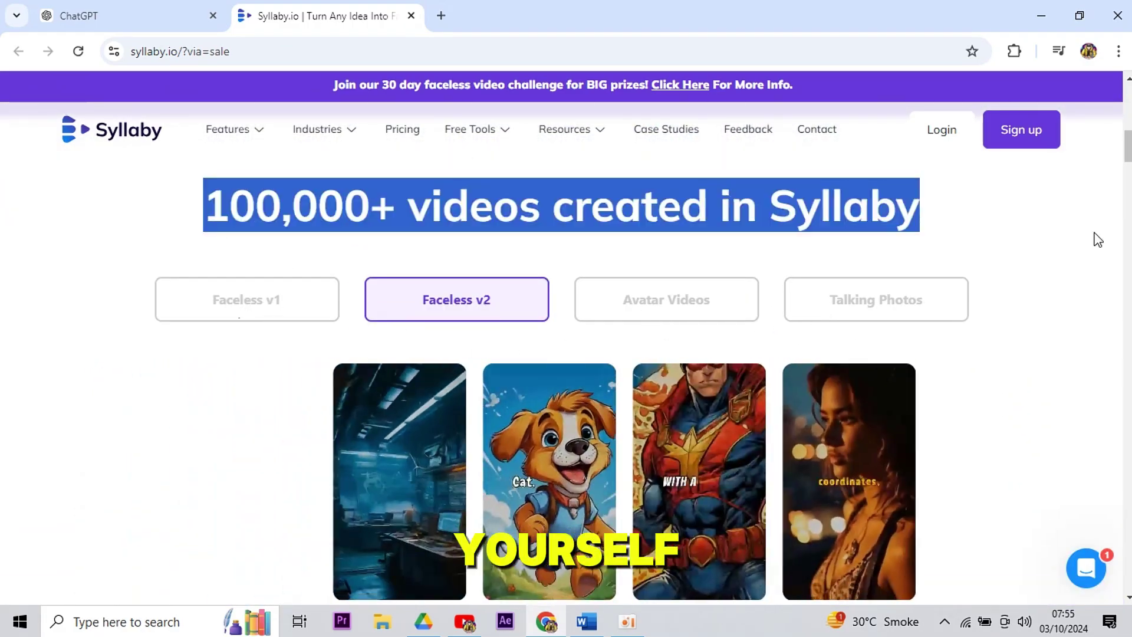
{"action": "scroll", "coordinate": [1016, 266], "scroll_direction": "down", "scroll_amount": 5}
{"action": "scroll", "coordinate": [1016, 268], "scroll_direction": "down", "scroll_amount": 5}
{"action": "scroll", "coordinate": [1016, 278], "scroll_direction": "down", "scroll_amount": 4}
{"action": "scroll", "coordinate": [1018, 284], "scroll_direction": "down", "scroll_amount": 4}
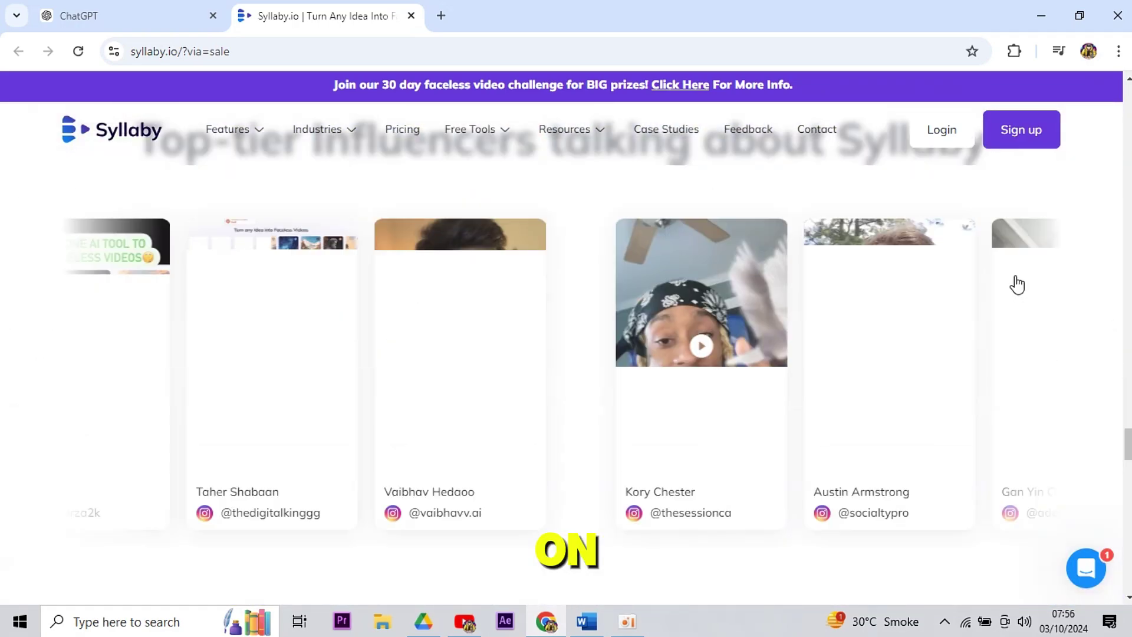
{"action": "scroll", "coordinate": [1018, 265], "scroll_direction": "up", "scroll_amount": 5}
{"action": "scroll", "coordinate": [1021, 263], "scroll_direction": "up", "scroll_amount": 5}
{"action": "scroll", "coordinate": [1017, 221], "scroll_direction": "up", "scroll_amount": 5}
{"action": "left_click", "coordinate": [1017, 129]}
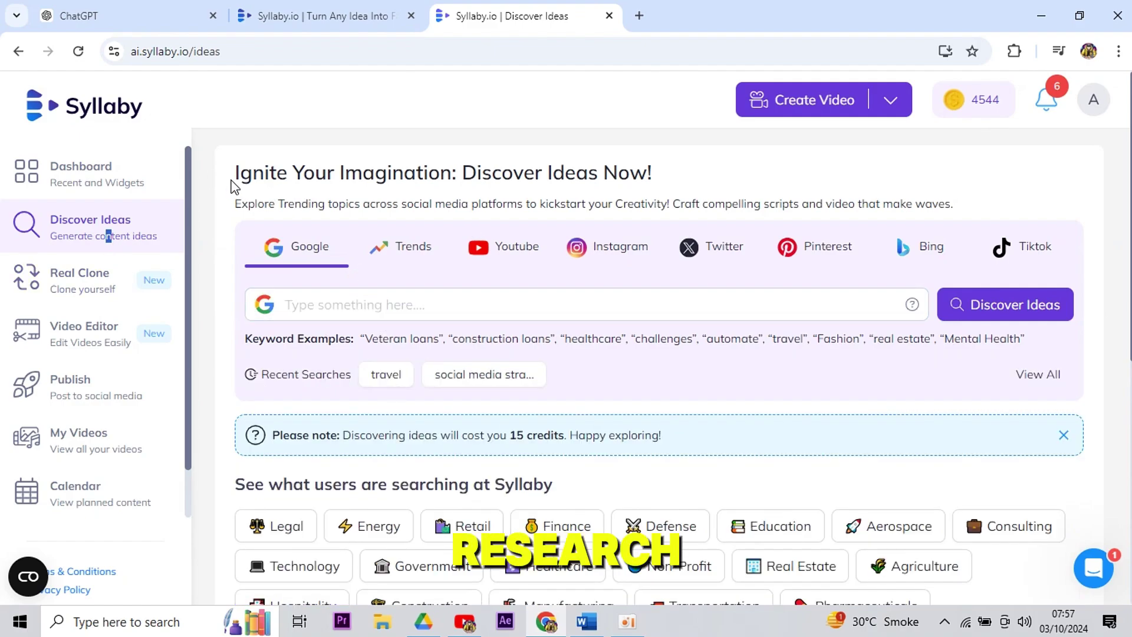
Review the Discover Ideas page heading, subtitle and platform names
{"action": "left_click_drag", "start_coordinate": [232, 186], "coordinate": [702, 200]}
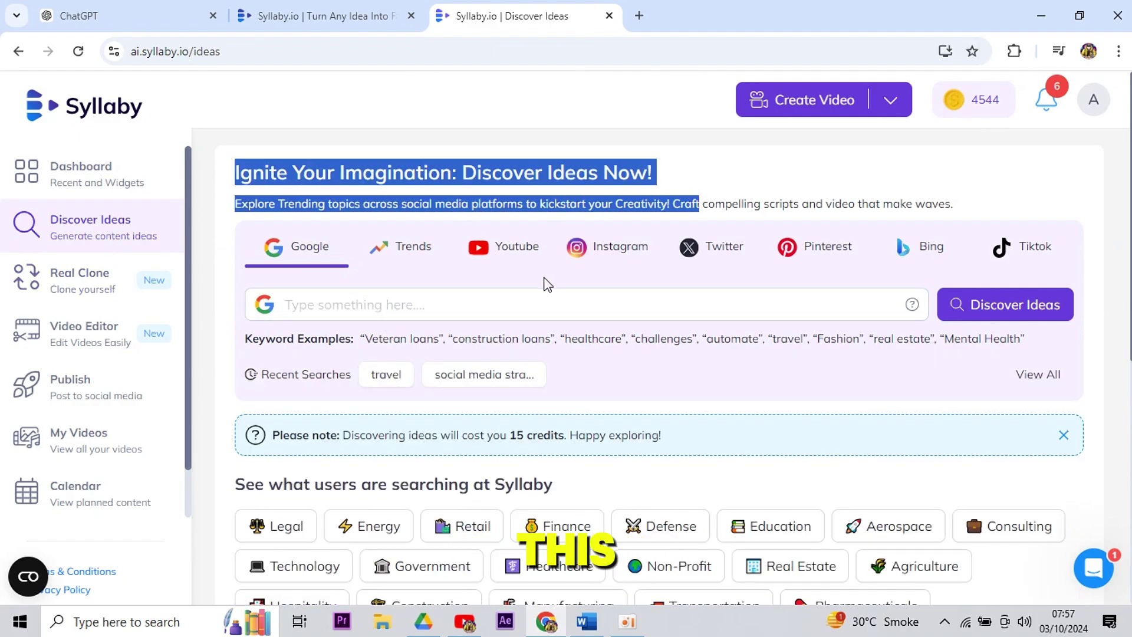
{"action": "left_click", "coordinate": [510, 287]}
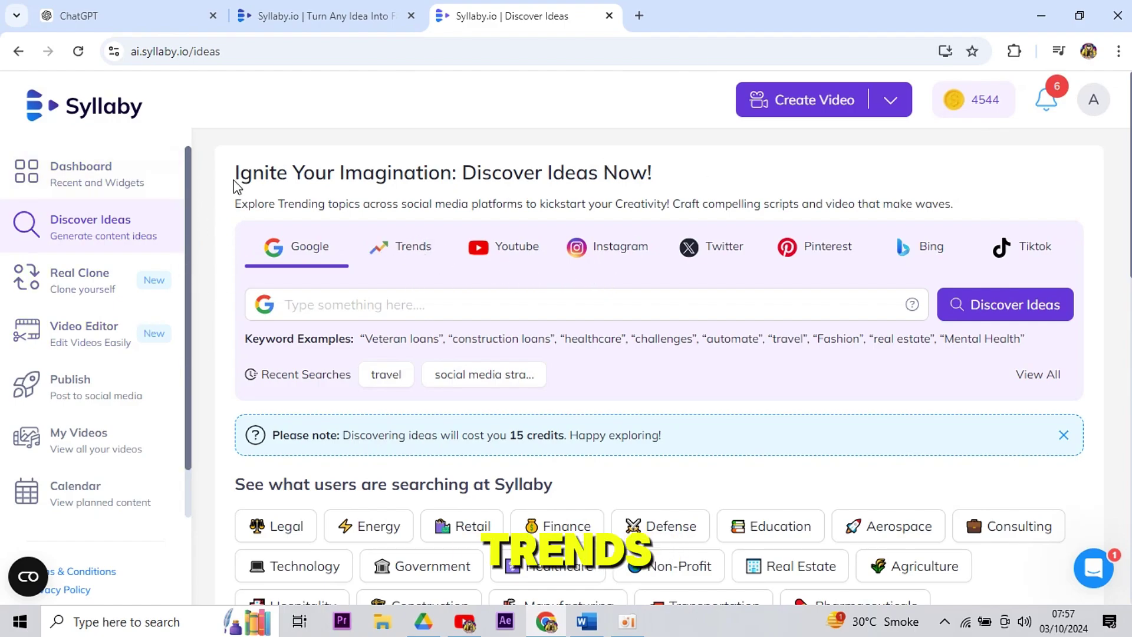
{"action": "left_click_drag", "start_coordinate": [236, 186], "coordinate": [747, 219]}
{"action": "left_click", "coordinate": [691, 188]}
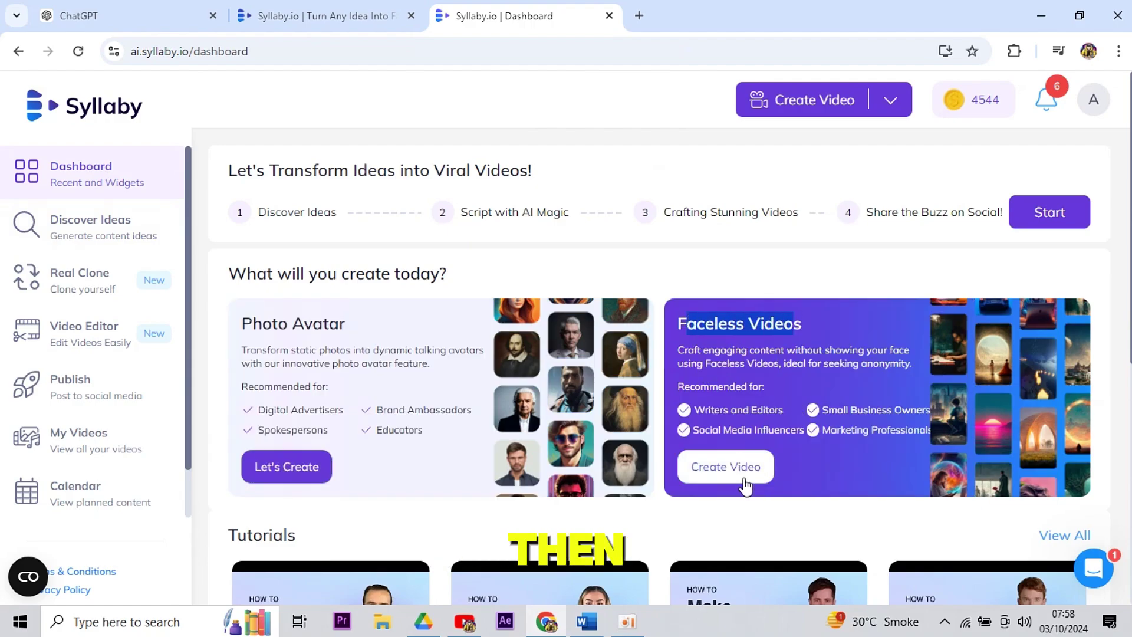
Start a Faceless Video, page four times through the style carousel, and open View All
{"action": "left_click", "coordinate": [734, 468]}
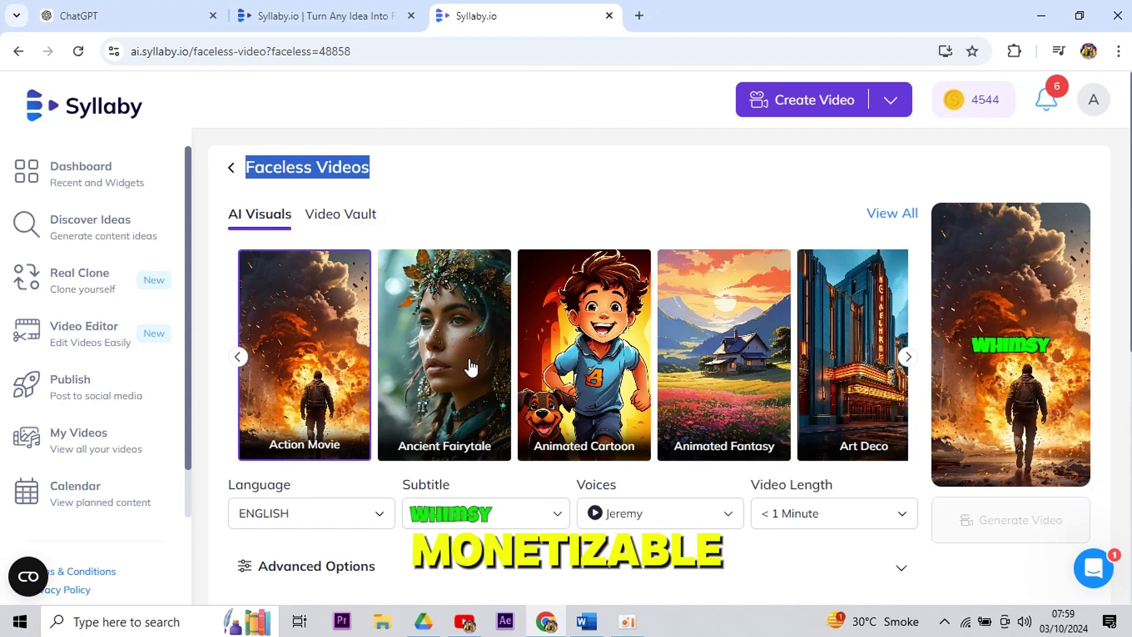
{"action": "left_click", "coordinate": [909, 359]}
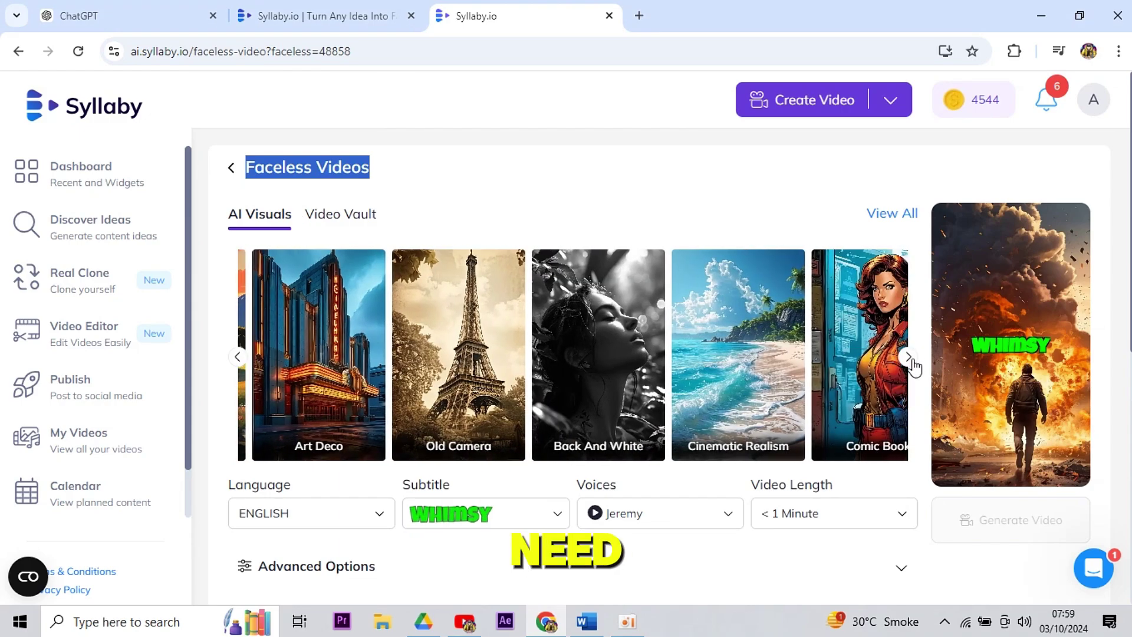
{"action": "left_click", "coordinate": [907, 358]}
{"action": "left_click", "coordinate": [908, 358]}
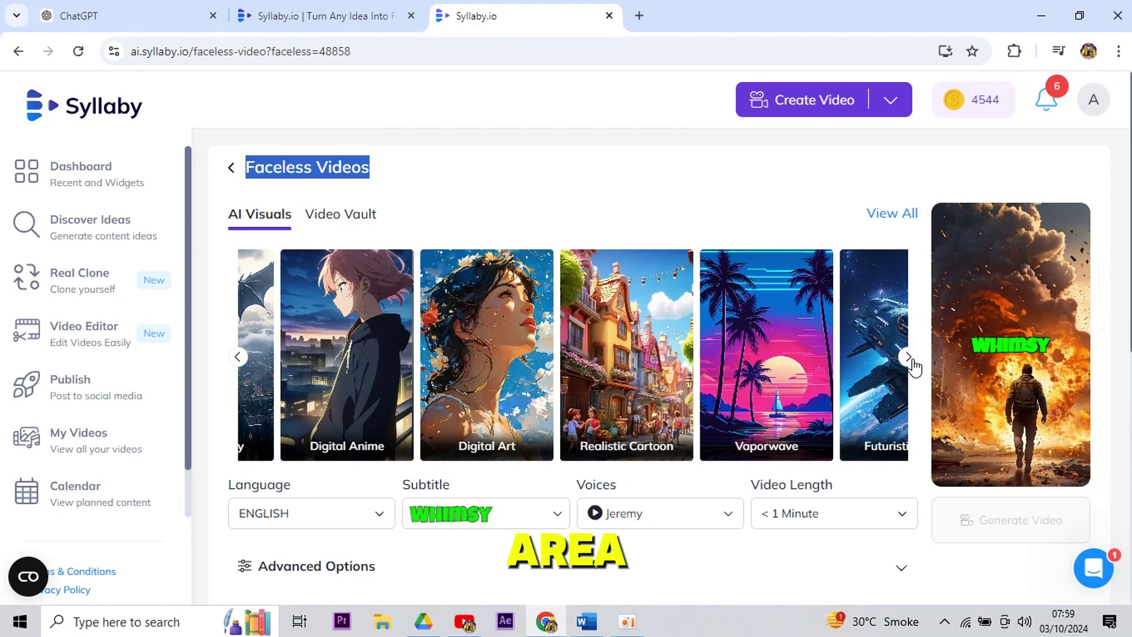
{"action": "left_click", "coordinate": [908, 359]}
{"action": "left_click", "coordinate": [911, 217]}
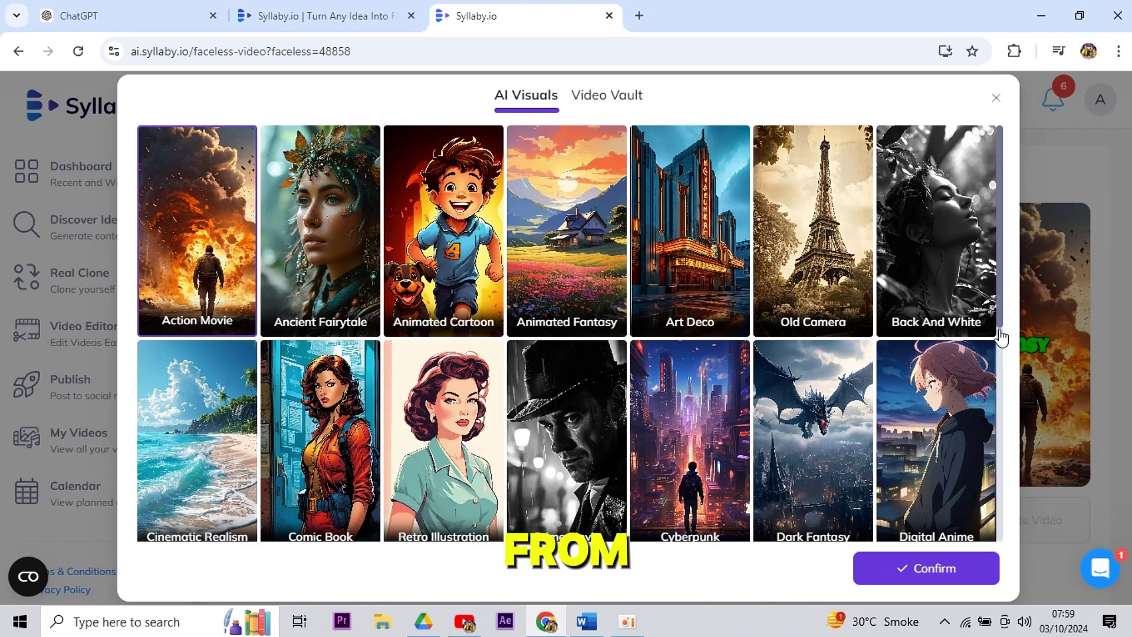
{"action": "scroll", "coordinate": [1002, 367], "scroll_direction": "down", "scroll_amount": 5}
{"action": "scroll", "coordinate": [552, 359], "scroll_direction": "up", "scroll_amount": 5}
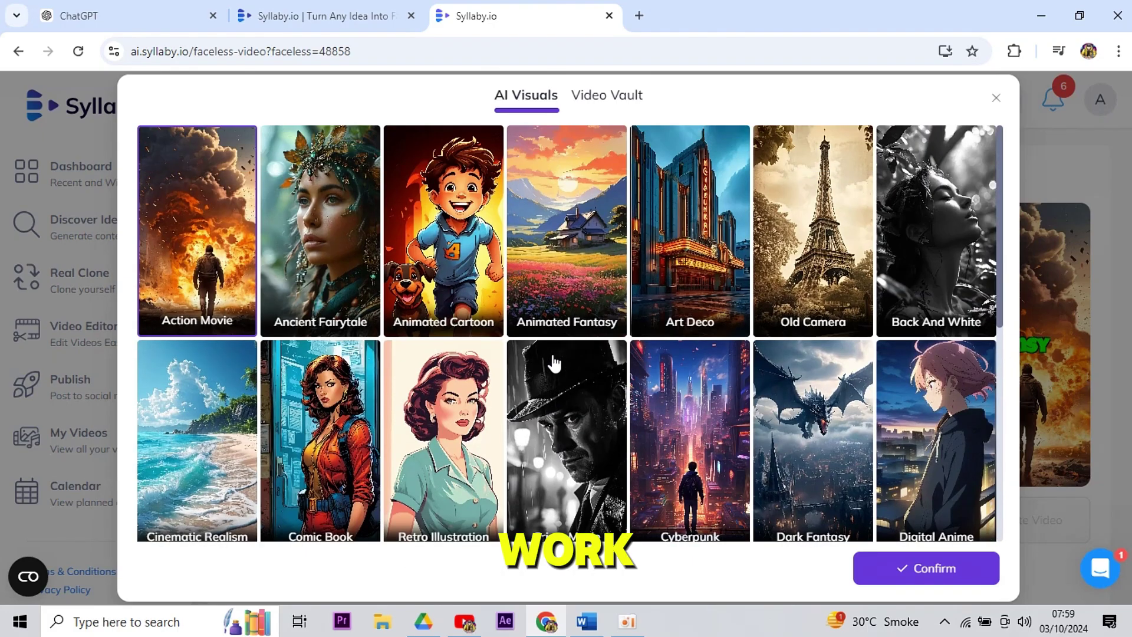
{"action": "scroll", "coordinate": [550, 357], "scroll_direction": "down", "scroll_amount": 2}
{"action": "scroll", "coordinate": [557, 358], "scroll_direction": "down", "scroll_amount": 2}
{"action": "scroll", "coordinate": [560, 360], "scroll_direction": "down", "scroll_amount": 1}
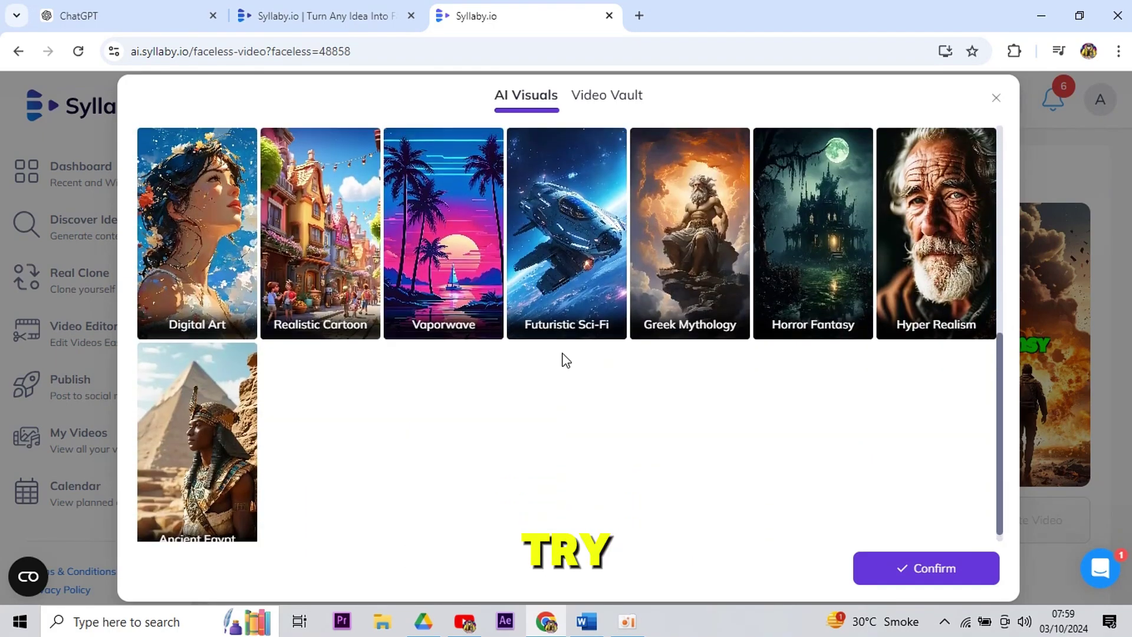
{"action": "scroll", "coordinate": [561, 359], "scroll_direction": "up", "scroll_amount": 5}
{"action": "scroll", "coordinate": [224, 280], "scroll_direction": "down", "scroll_amount": 1}
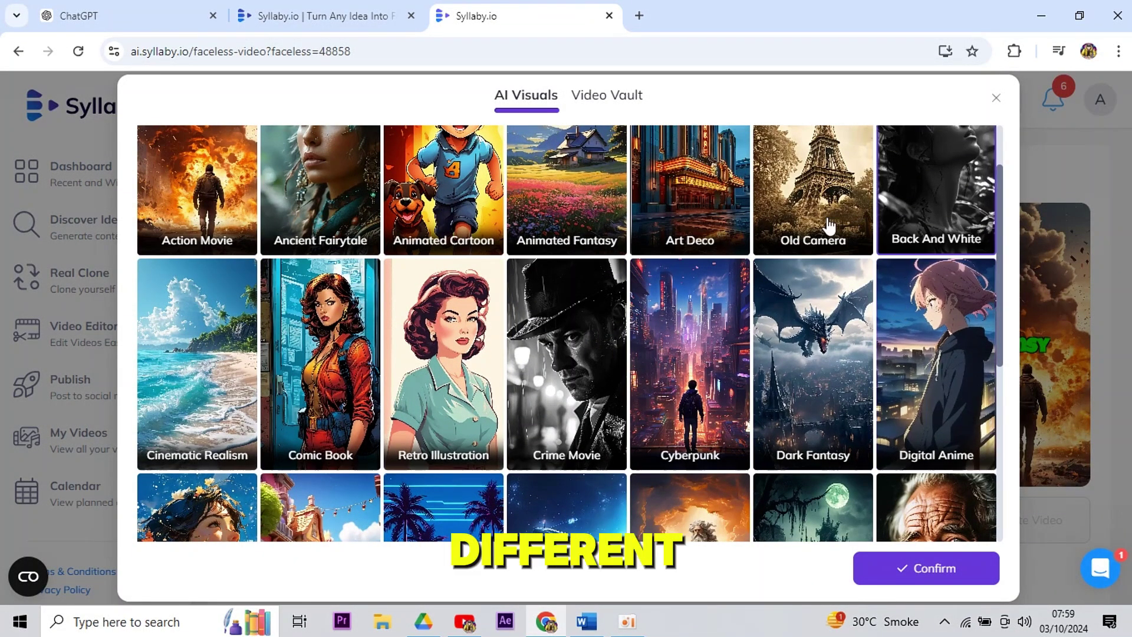
Close the style gallery and pick the Dark Fantasy card
{"action": "left_click", "coordinate": [995, 98]}
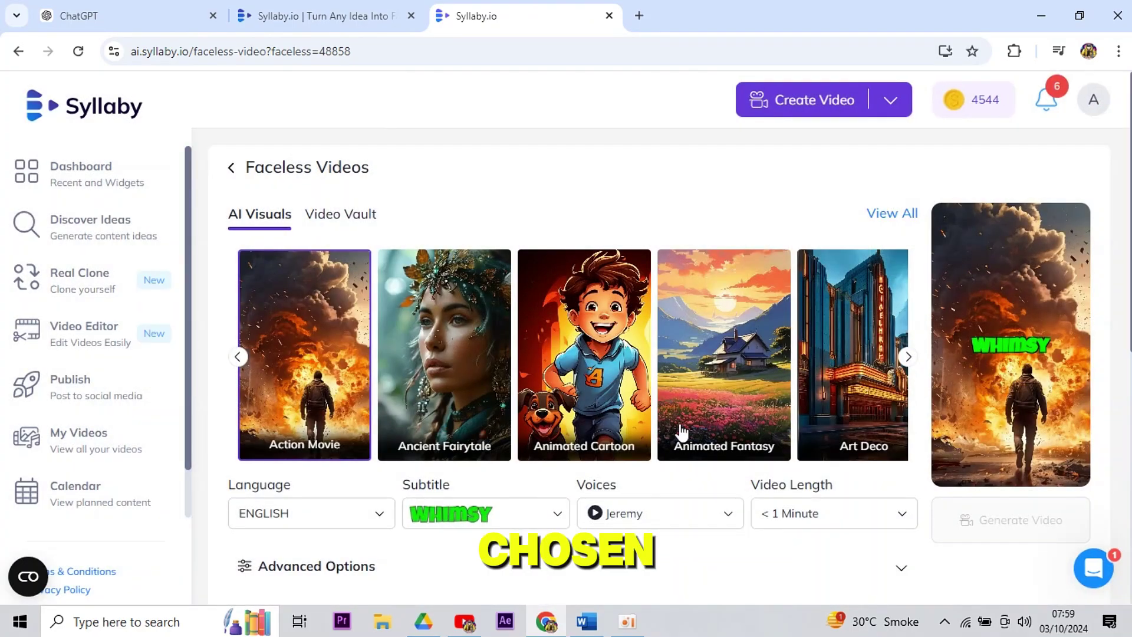
{"action": "left_click", "coordinate": [627, 402]}
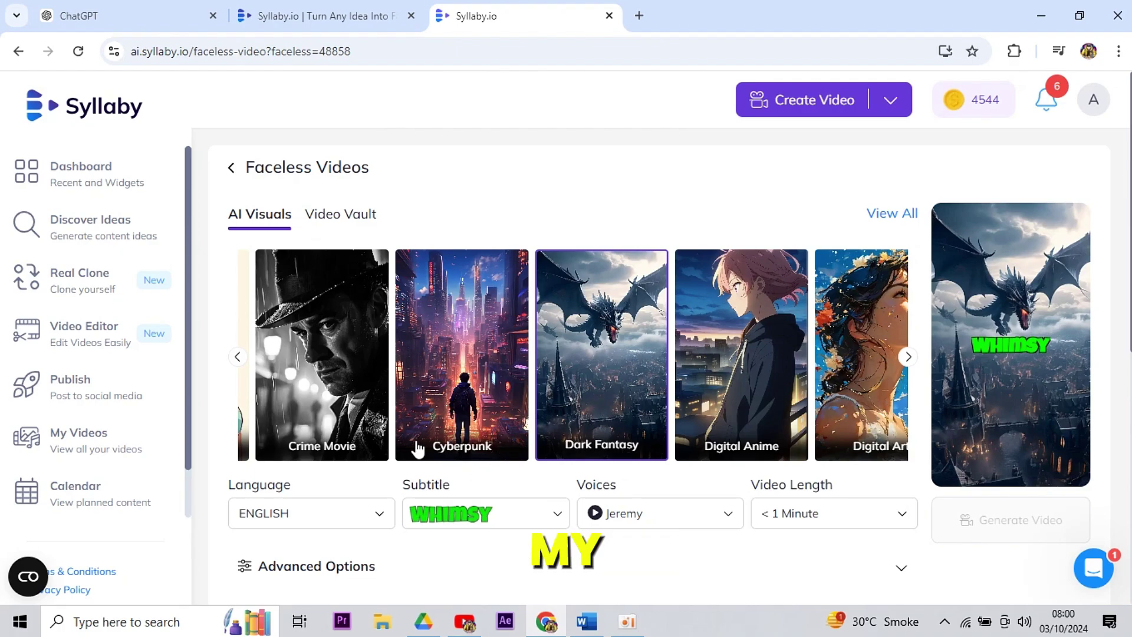
{"action": "scroll", "coordinate": [407, 467], "scroll_direction": "down", "scroll_amount": 1}
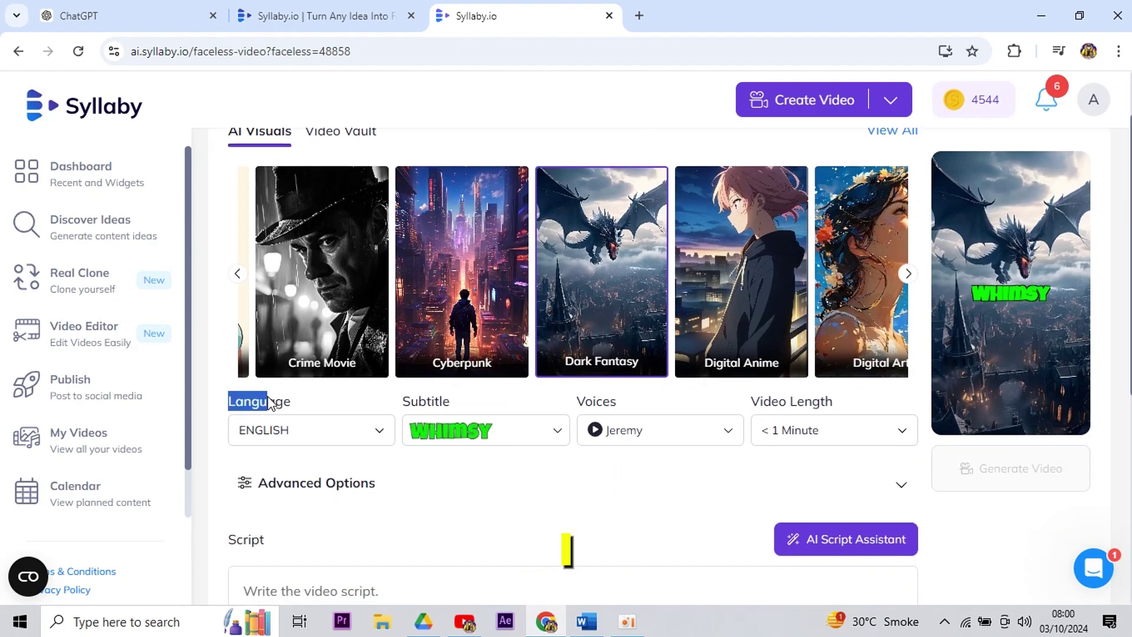
{"action": "scroll", "coordinate": [323, 417], "scroll_direction": "up", "scroll_amount": 1}
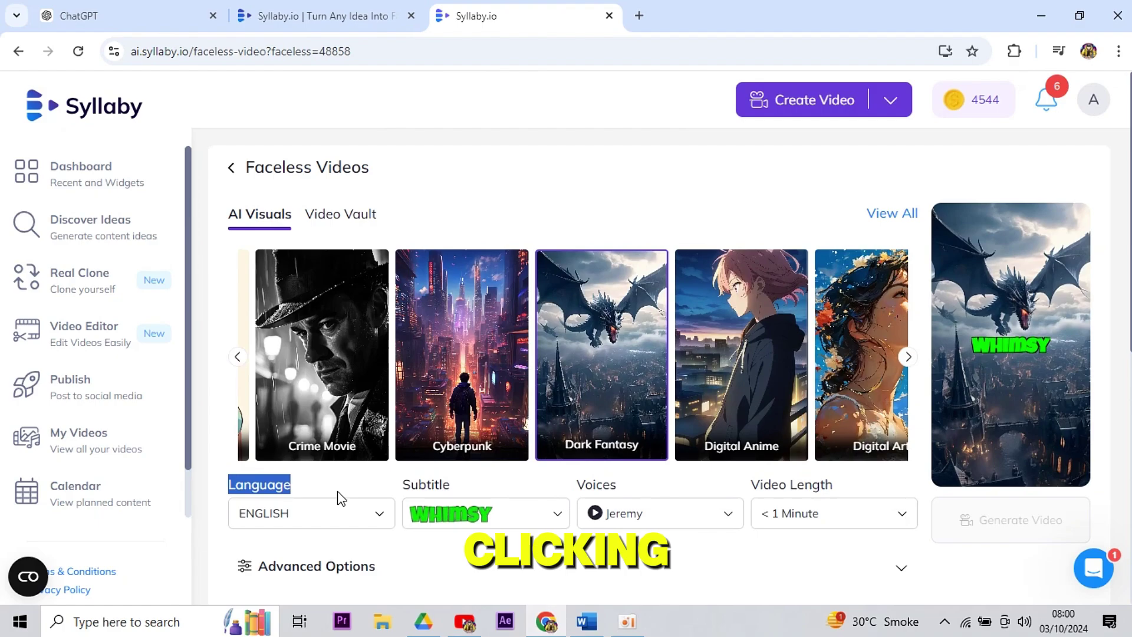
Keep English language and Whimsy subtitles, and choose Adam as narrator voice
{"action": "left_click", "coordinate": [380, 513]}
{"action": "scroll", "coordinate": [318, 477], "scroll_direction": "down", "scroll_amount": 2}
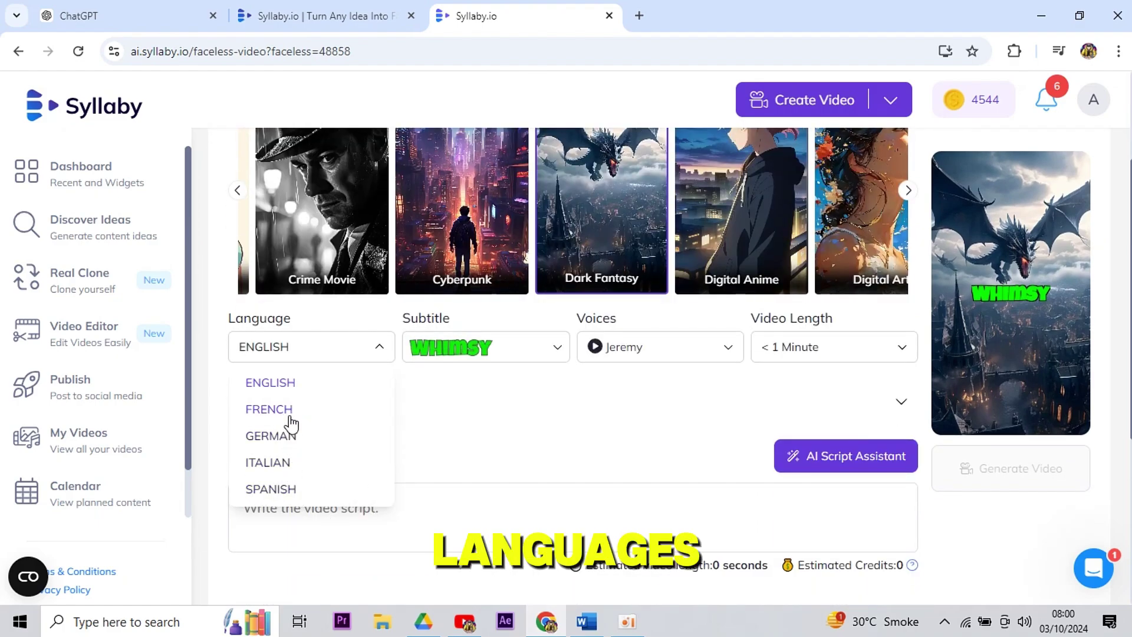
{"action": "left_click", "coordinate": [372, 355]}
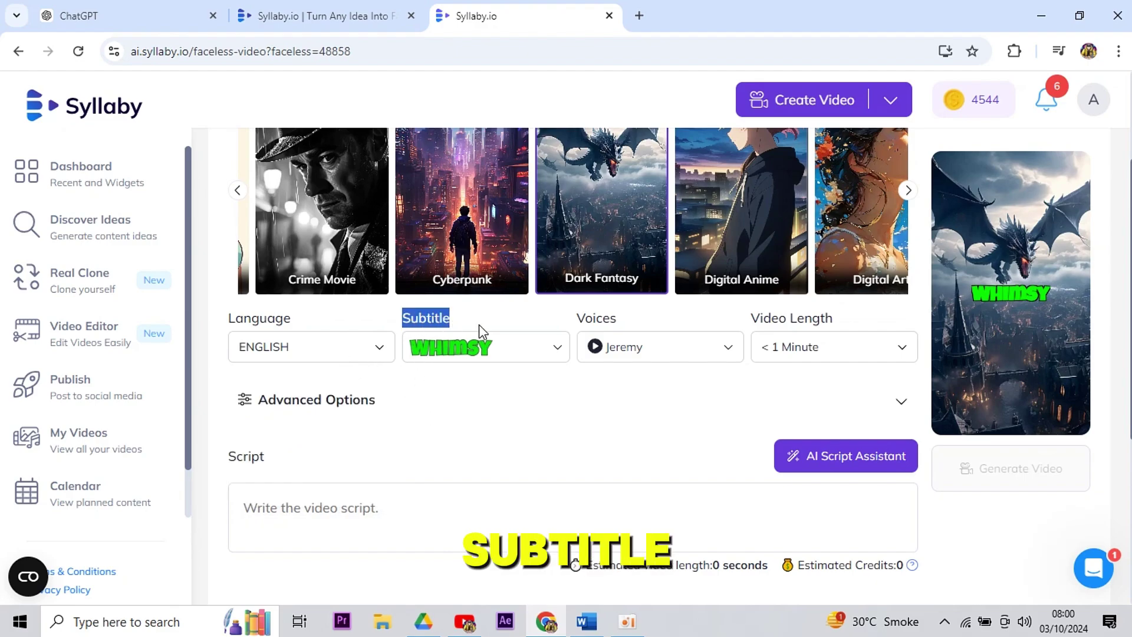
{"action": "left_click", "coordinate": [460, 354]}
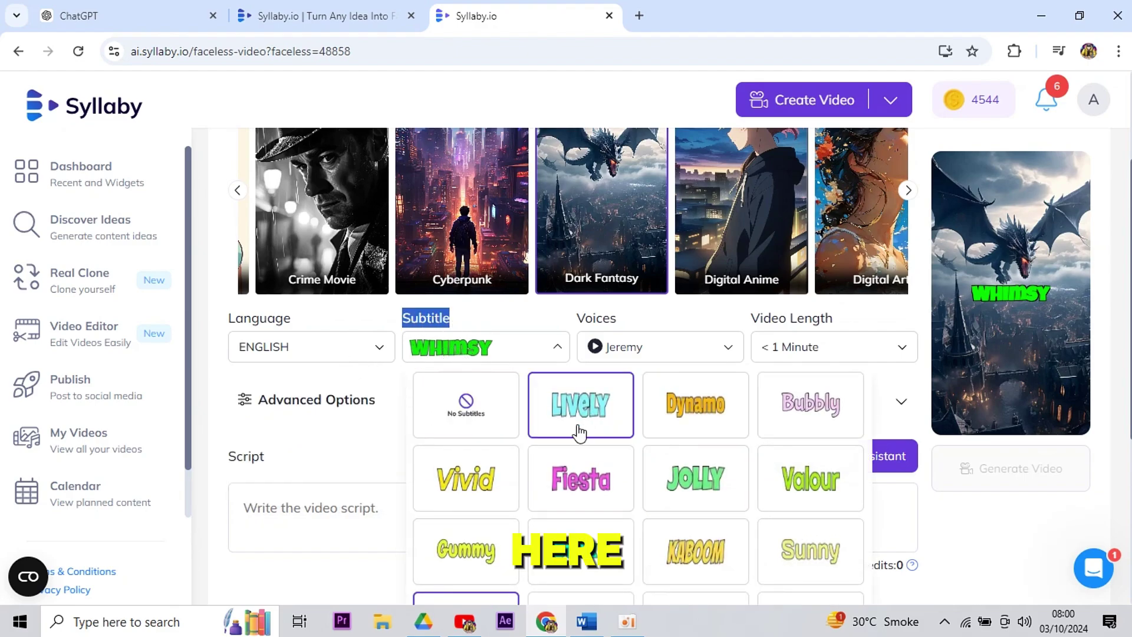
{"action": "scroll", "coordinate": [657, 501], "scroll_direction": "down", "scroll_amount": 2}
{"action": "scroll", "coordinate": [549, 471], "scroll_direction": "down", "scroll_amount": 1}
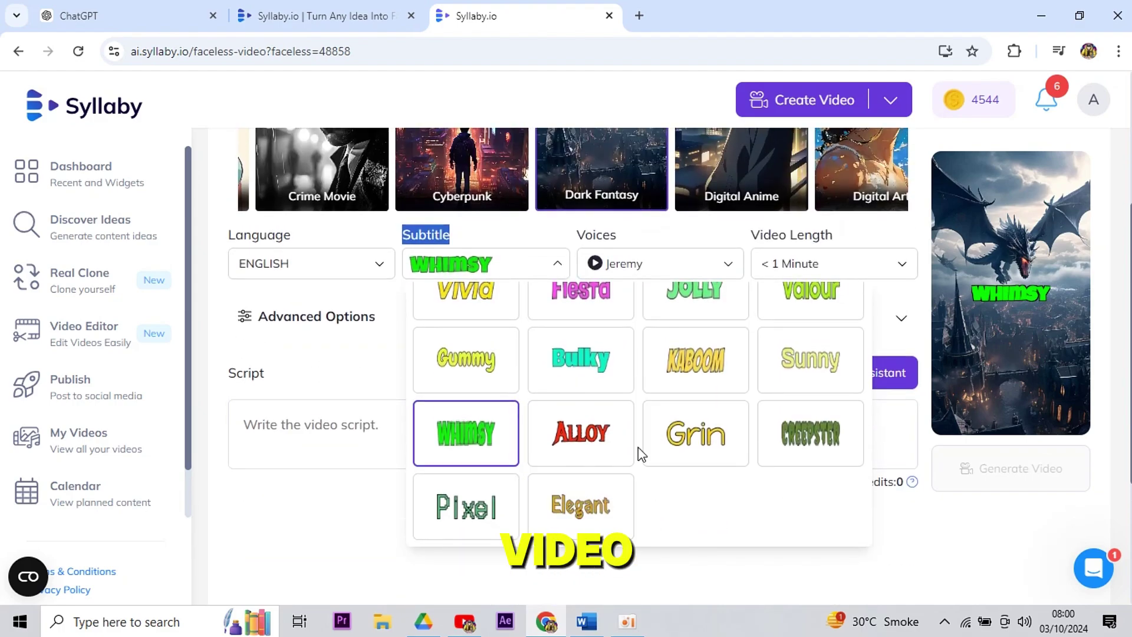
{"action": "scroll", "coordinate": [770, 345], "scroll_direction": "up", "scroll_amount": 3}
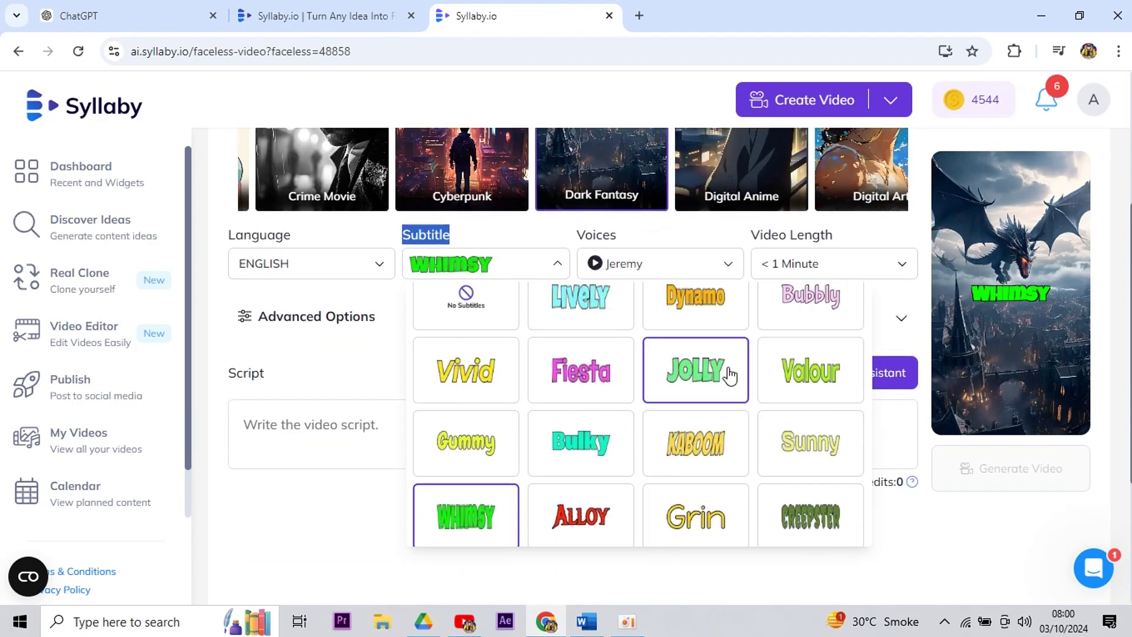
{"action": "left_click", "coordinate": [483, 526]}
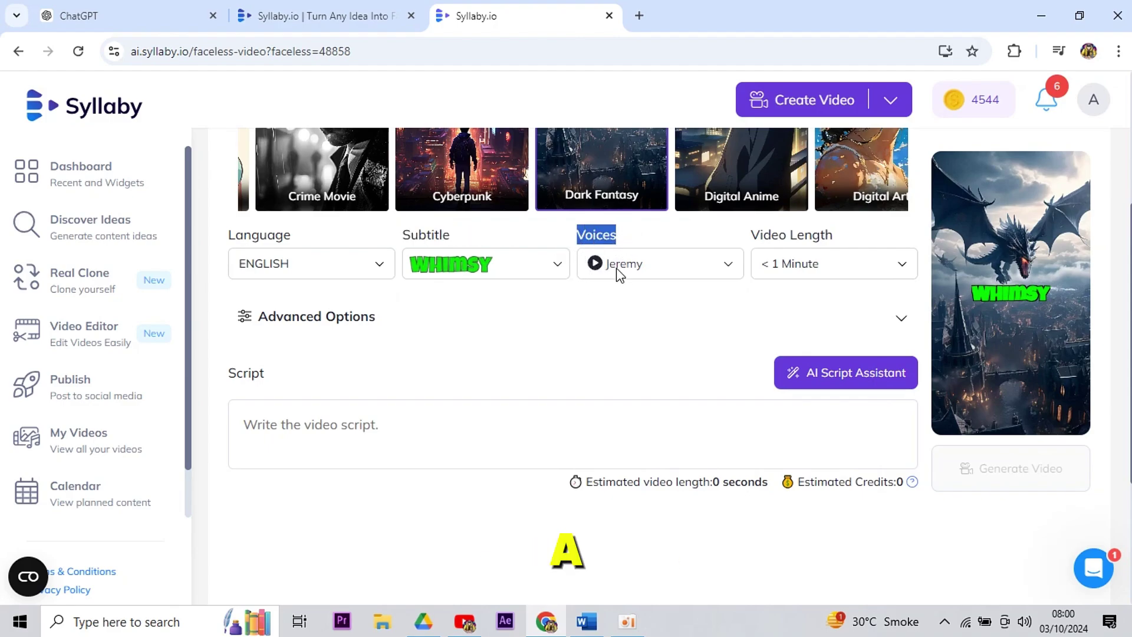
{"action": "left_click", "coordinate": [668, 274]}
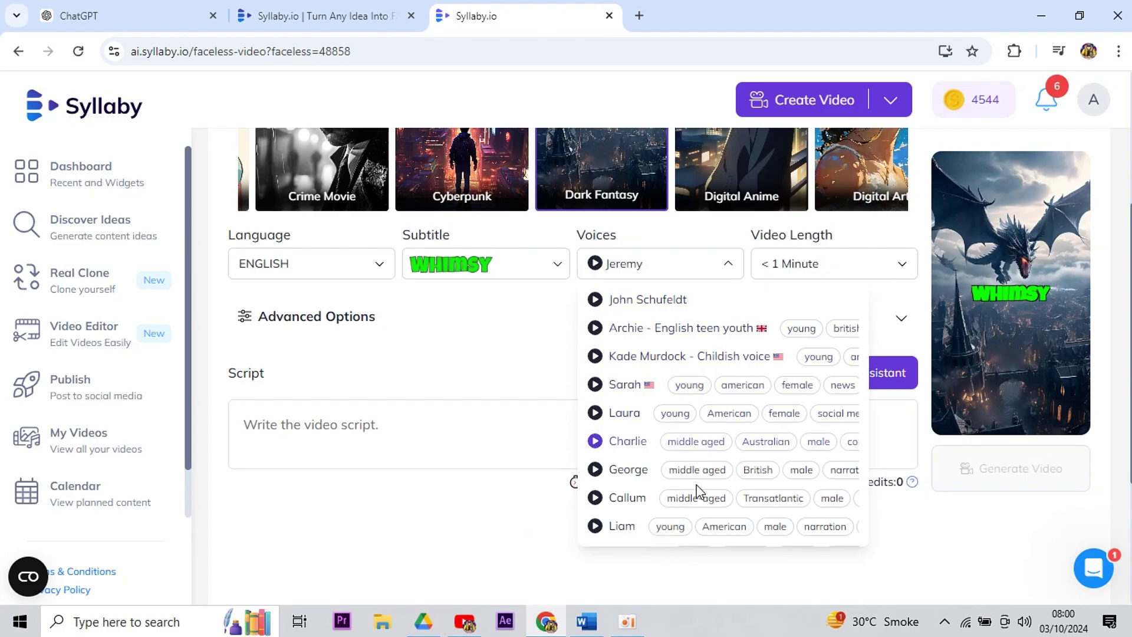
{"action": "scroll", "coordinate": [670, 505], "scroll_direction": "down", "scroll_amount": 1}
{"action": "scroll", "coordinate": [671, 503], "scroll_direction": "down", "scroll_amount": 1}
{"action": "scroll", "coordinate": [670, 504], "scroll_direction": "down", "scroll_amount": 1}
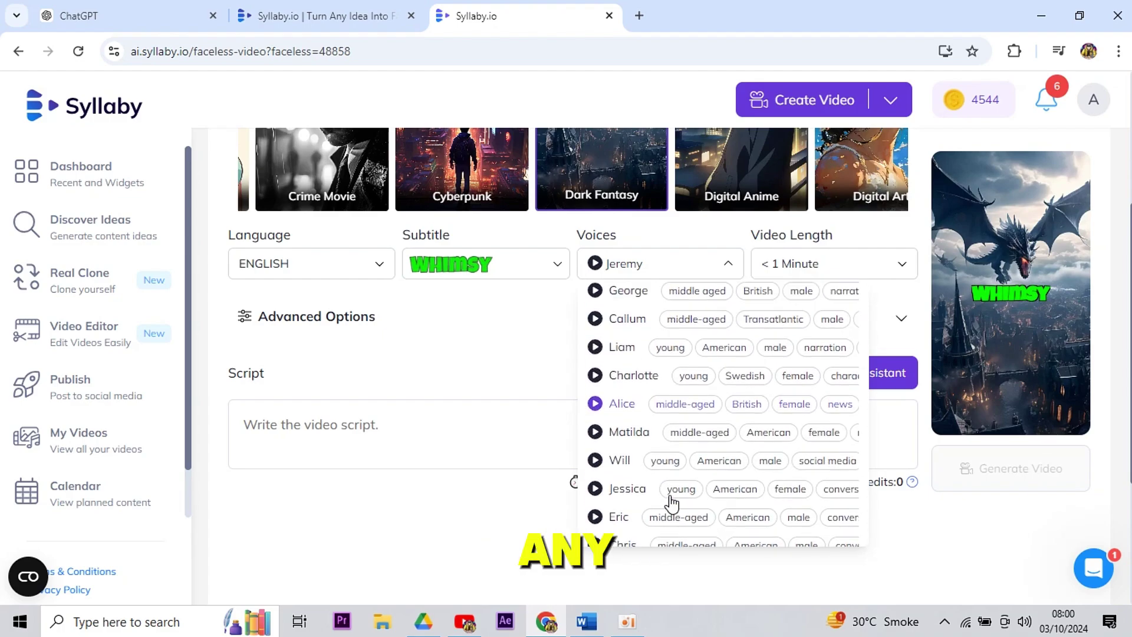
{"action": "scroll", "coordinate": [672, 504], "scroll_direction": "down", "scroll_amount": 1}
{"action": "scroll", "coordinate": [671, 502], "scroll_direction": "down", "scroll_amount": 2}
{"action": "scroll", "coordinate": [672, 504], "scroll_direction": "down", "scroll_amount": 2}
{"action": "scroll", "coordinate": [677, 493], "scroll_direction": "down", "scroll_amount": 2}
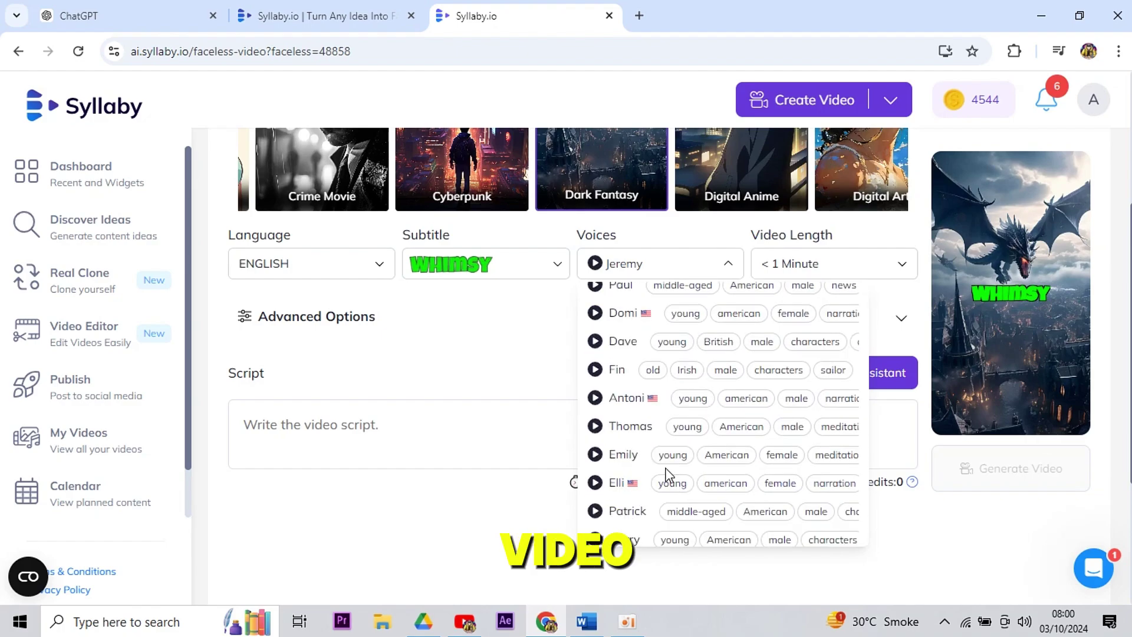
{"action": "scroll", "coordinate": [666, 475], "scroll_direction": "down", "scroll_amount": 2}
{"action": "scroll", "coordinate": [637, 495], "scroll_direction": "down", "scroll_amount": 2}
{"action": "scroll", "coordinate": [636, 500], "scroll_direction": "down", "scroll_amount": 3}
{"action": "left_click", "coordinate": [630, 492]}
{"action": "scroll", "coordinate": [626, 307], "scroll_direction": "down", "scroll_amount": 1}
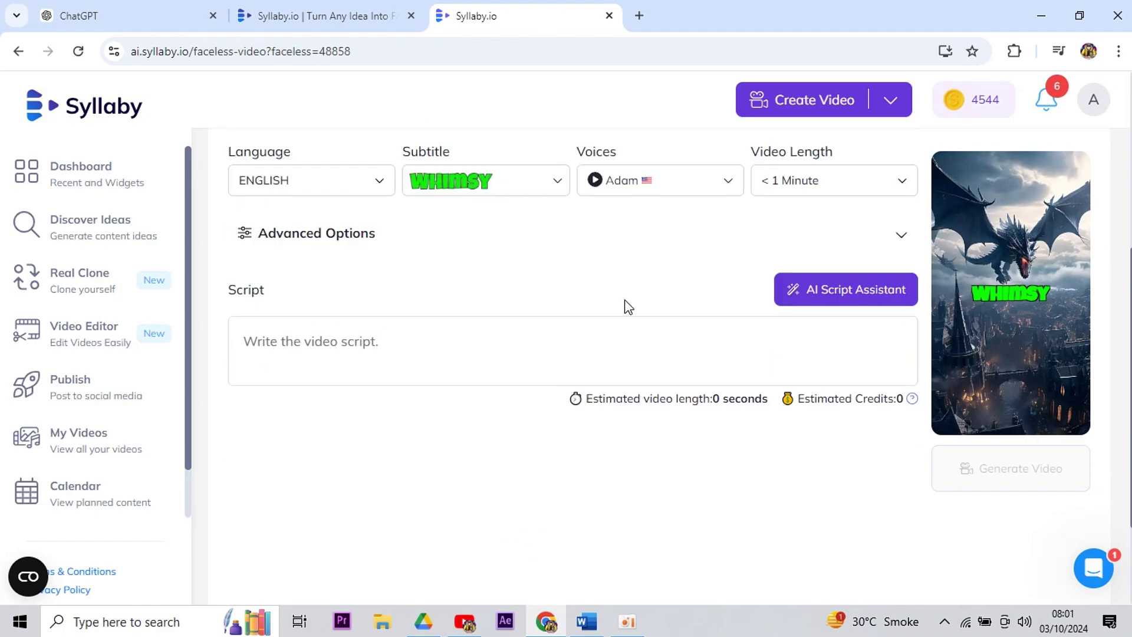
{"action": "scroll", "coordinate": [597, 408], "scroll_direction": "up", "scroll_amount": 3}
{"action": "scroll", "coordinate": [675, 457], "scroll_direction": "down", "scroll_amount": 3}
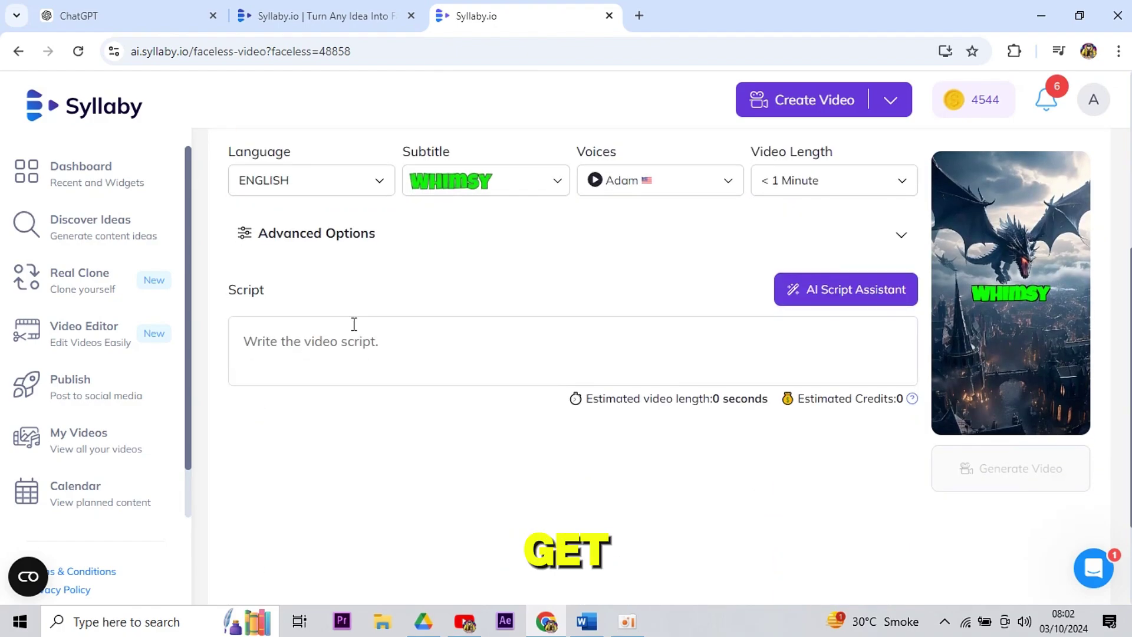
Reveal Advanced Options and tune the subtitle colour picker to yellow (#fffc00)
{"action": "left_click_drag", "start_coordinate": [257, 233], "coordinate": [344, 229]}
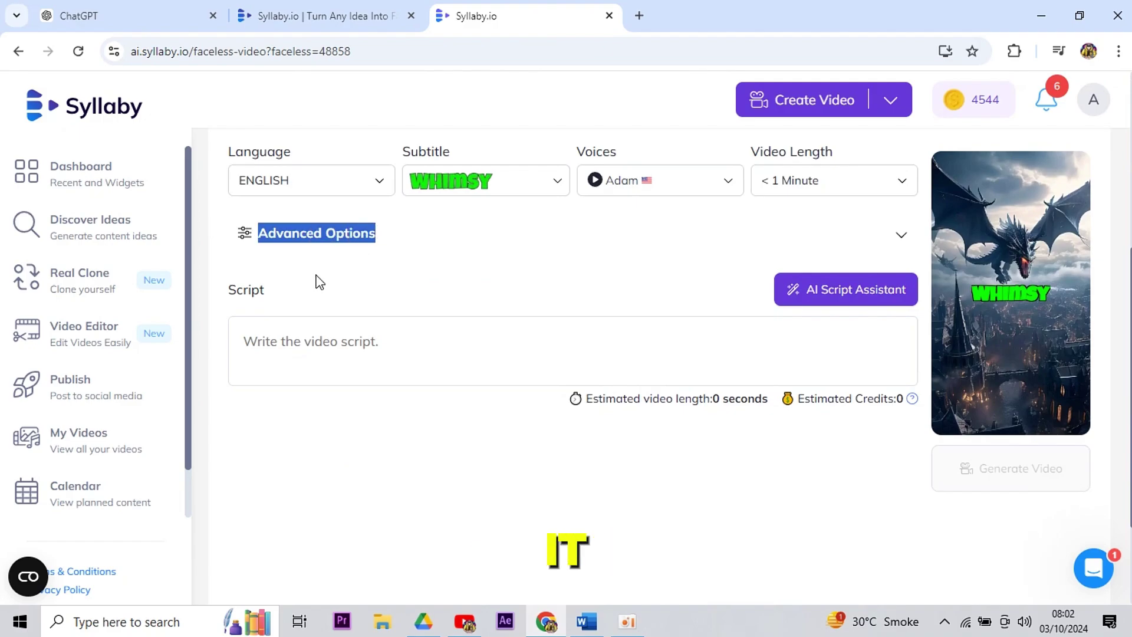
{"action": "left_click", "coordinate": [247, 242]}
{"action": "left_click", "coordinate": [382, 295]}
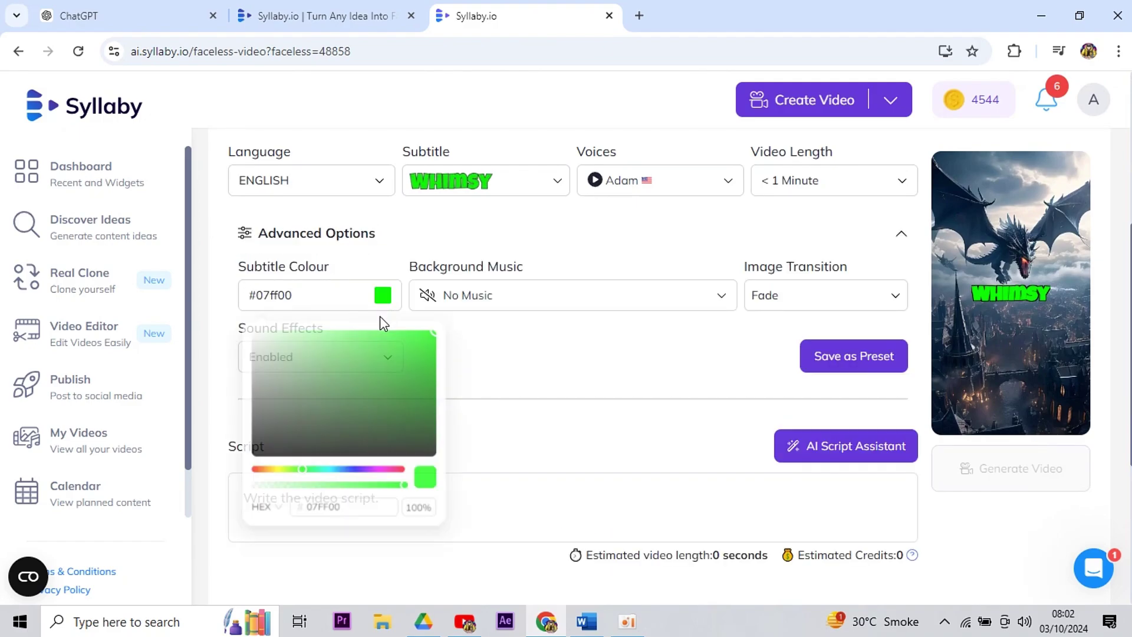
{"action": "left_click_drag", "start_coordinate": [409, 404], "coordinate": [209, 318]}
{"action": "left_click_drag", "start_coordinate": [250, 478], "coordinate": [366, 485]}
{"action": "left_click", "coordinate": [406, 386]}
{"action": "left_click_drag", "start_coordinate": [407, 387], "coordinate": [442, 332]}
{"action": "left_click", "coordinate": [358, 482]}
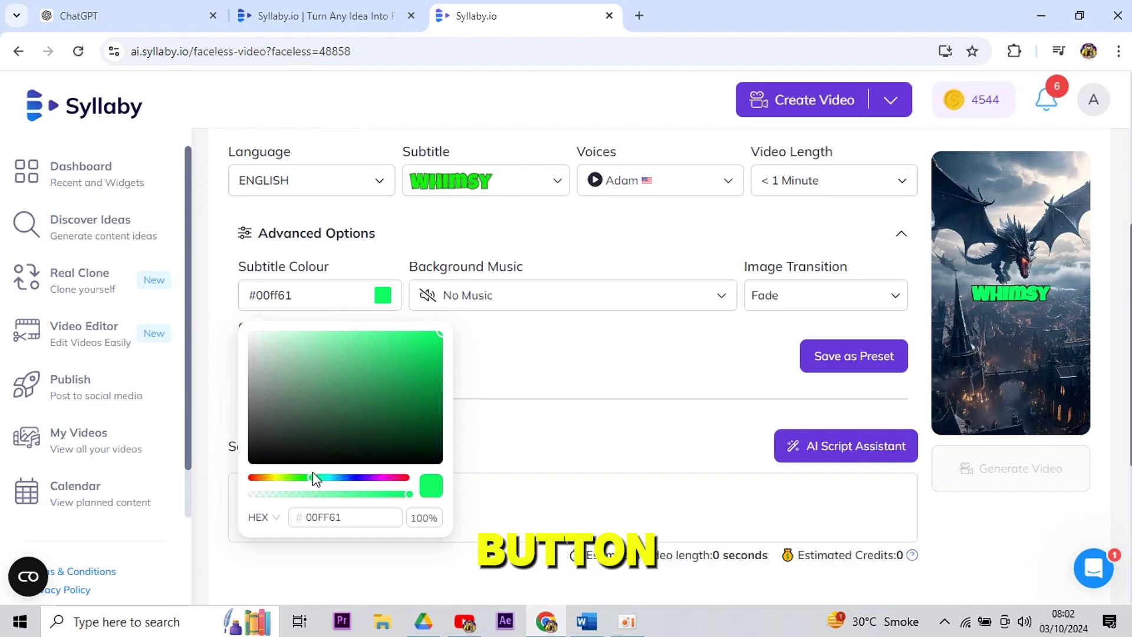
{"action": "left_click_drag", "start_coordinate": [314, 478], "coordinate": [276, 474]}
Close the colour picker and confirm background music stays on No Music
{"action": "left_click", "coordinate": [507, 458]}
{"action": "left_click", "coordinate": [527, 296]}
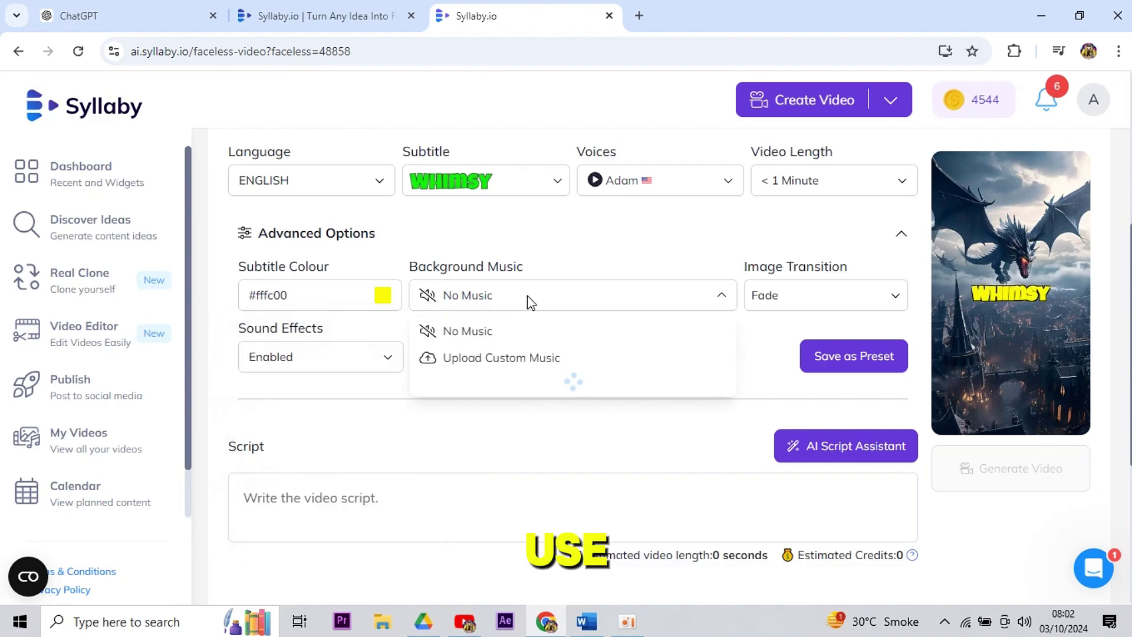
{"action": "scroll", "coordinate": [505, 455], "scroll_direction": "down", "scroll_amount": 1}
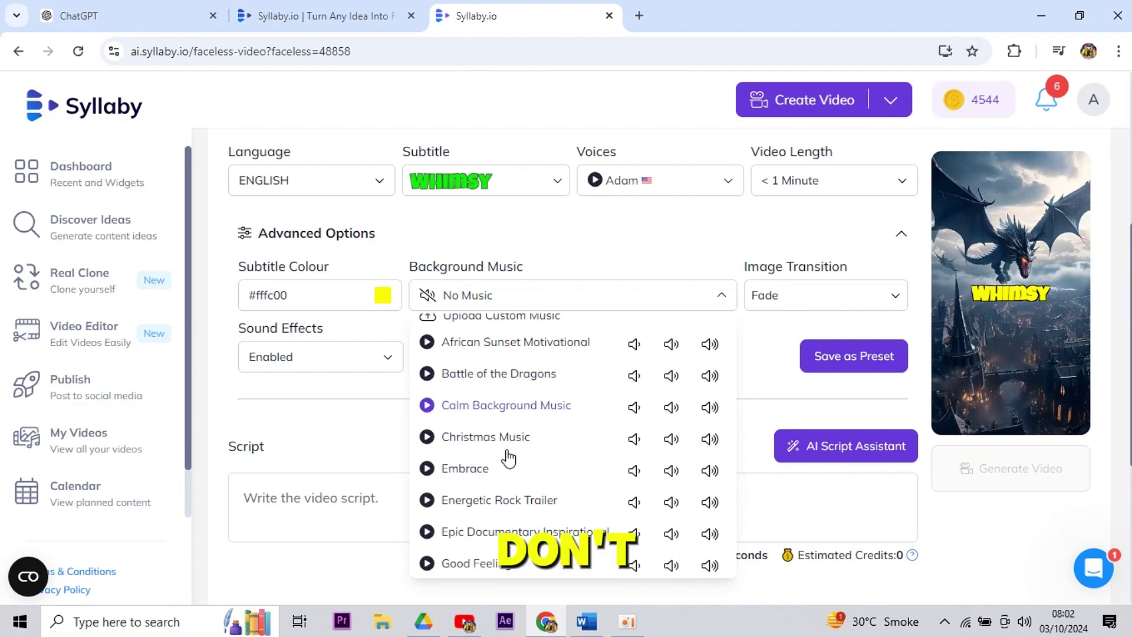
{"action": "scroll", "coordinate": [508, 457], "scroll_direction": "down", "scroll_amount": 3}
{"action": "scroll", "coordinate": [509, 458], "scroll_direction": "up", "scroll_amount": 3}
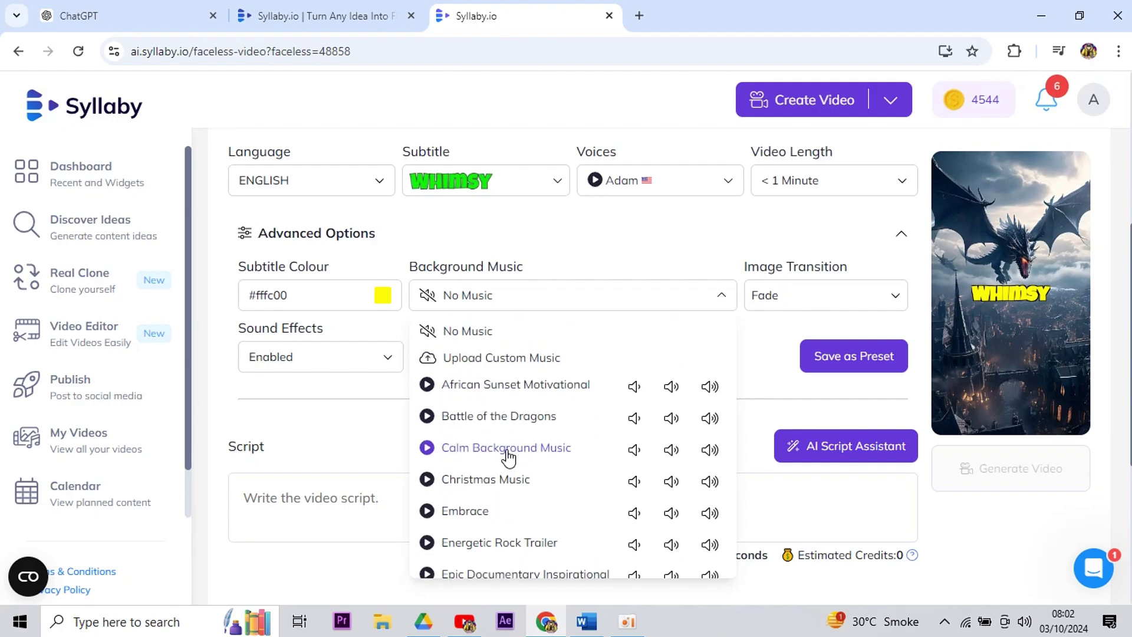
{"action": "left_click", "coordinate": [531, 339]}
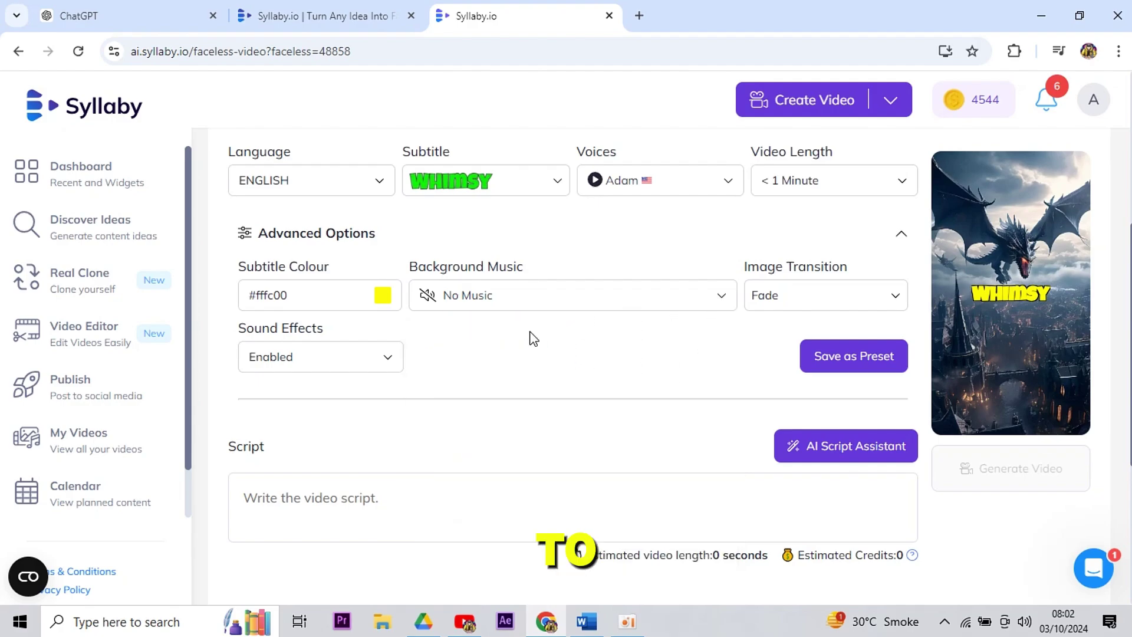
Set the image transition to Scale and sound effects to Enabled
{"action": "left_click", "coordinate": [781, 302]}
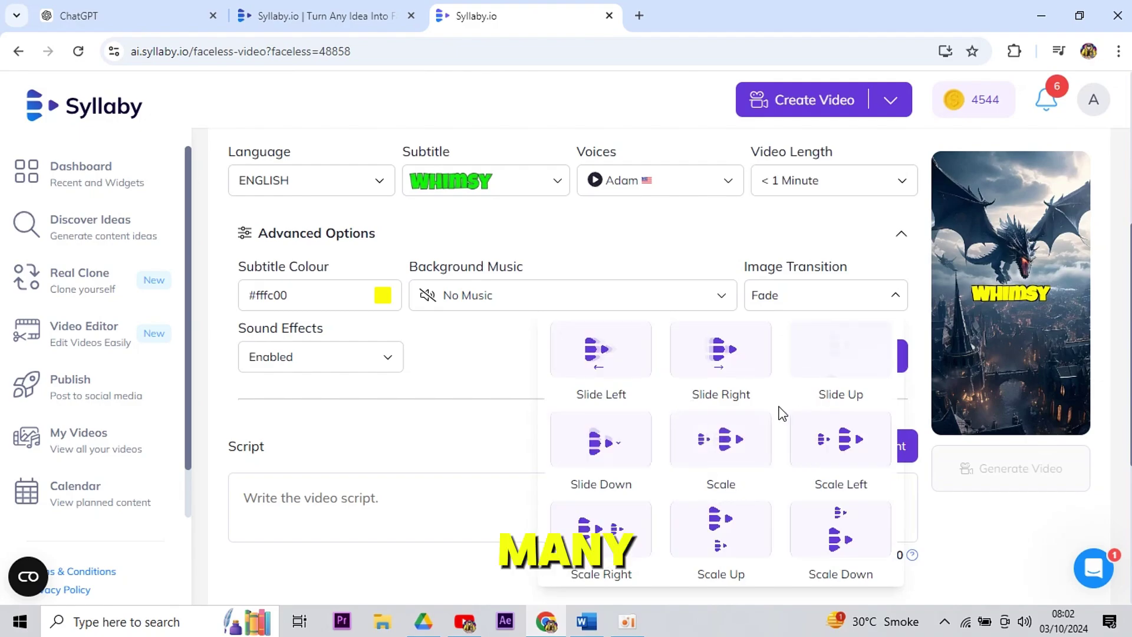
{"action": "scroll", "coordinate": [707, 469], "scroll_direction": "down", "scroll_amount": 1}
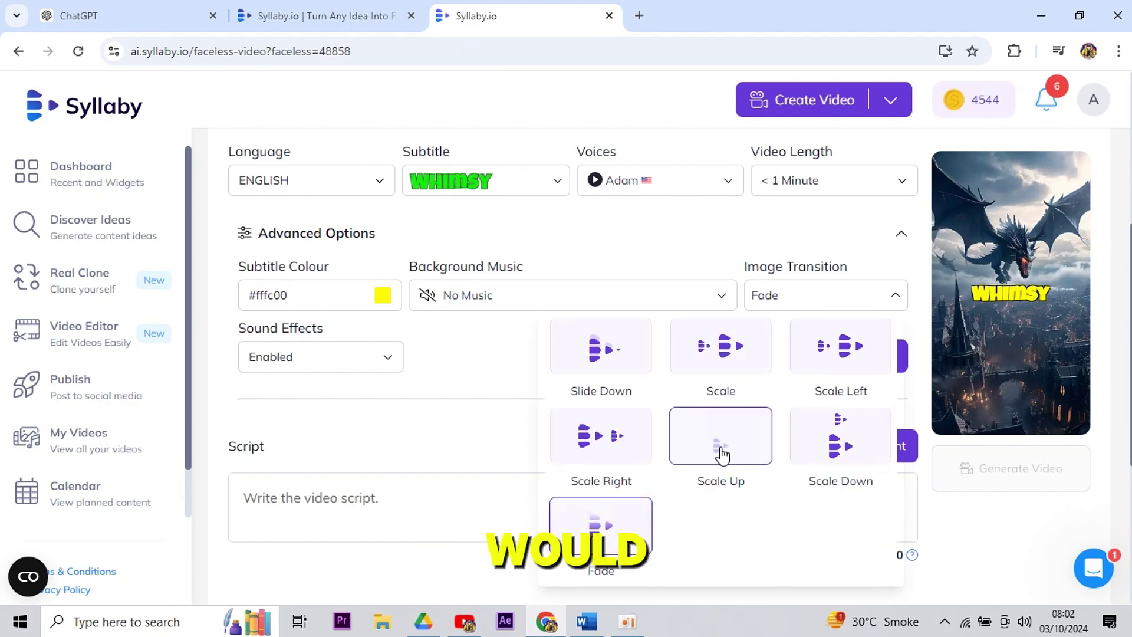
{"action": "left_click", "coordinate": [730, 370]}
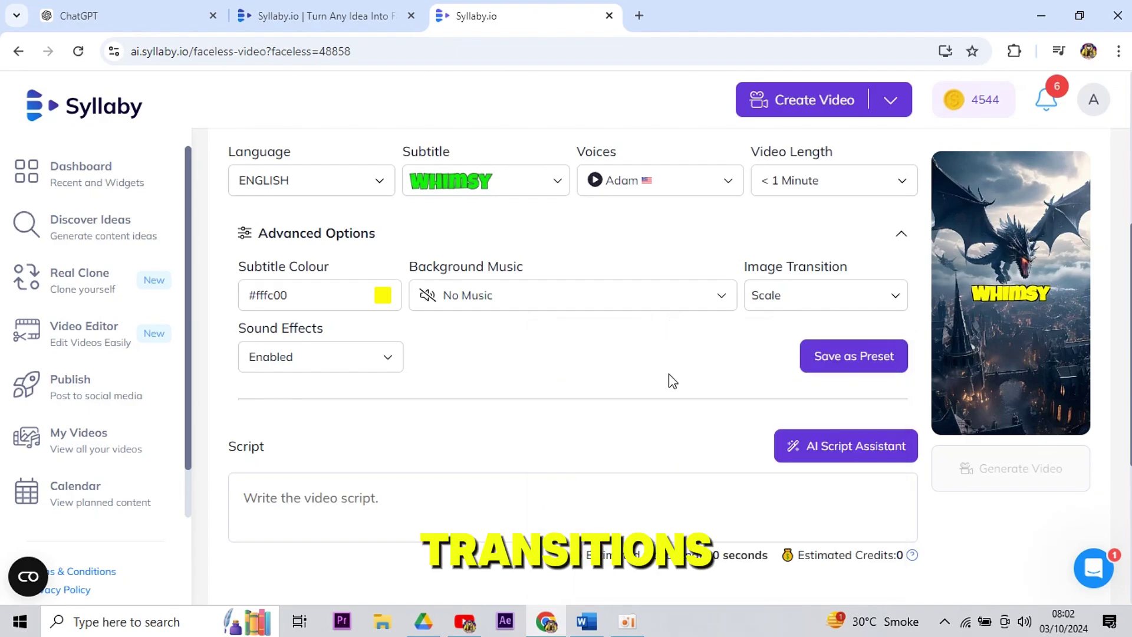
{"action": "left_click", "coordinate": [302, 369]}
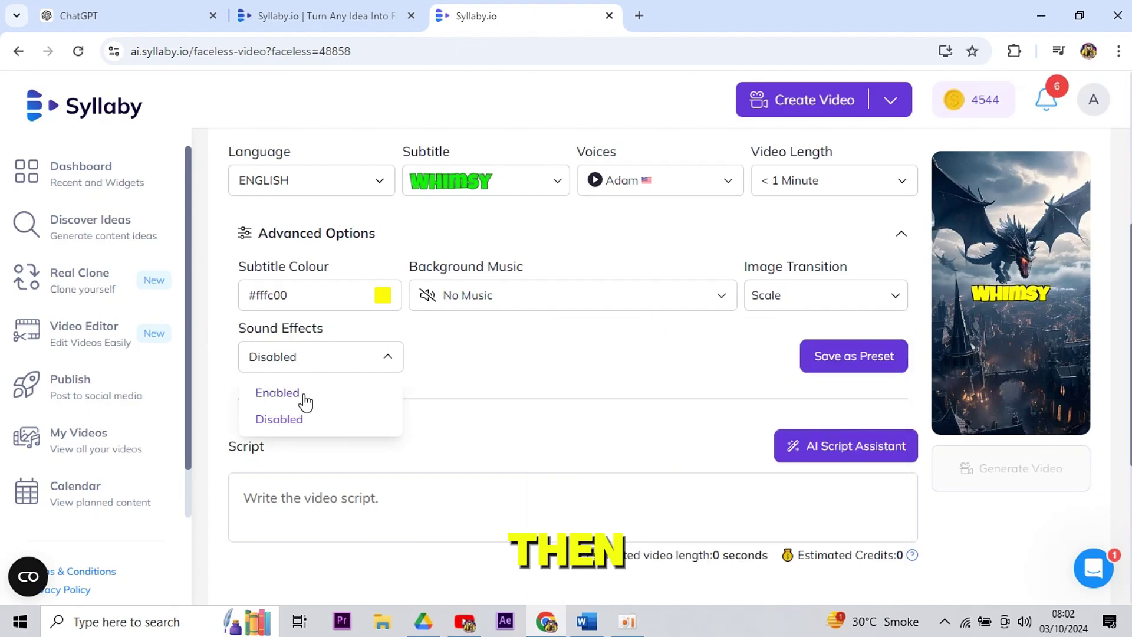
{"action": "left_click", "coordinate": [304, 394]}
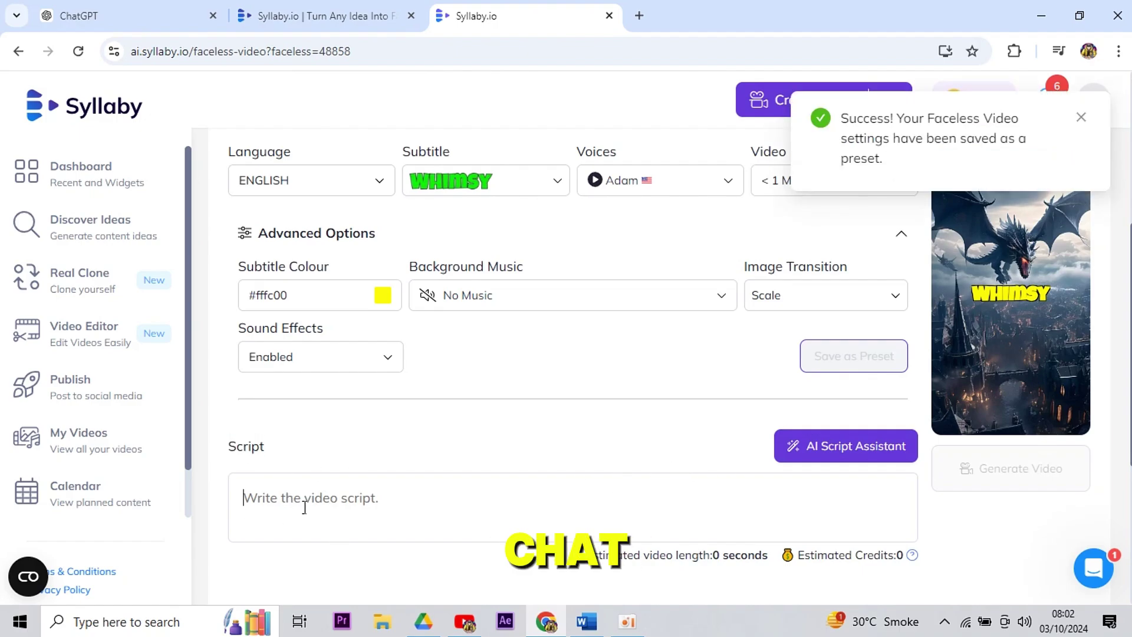
Paste and send 'Give me some ideas about kids animated cartoon stories.'
{"action": "right_click", "coordinate": [483, 398]}
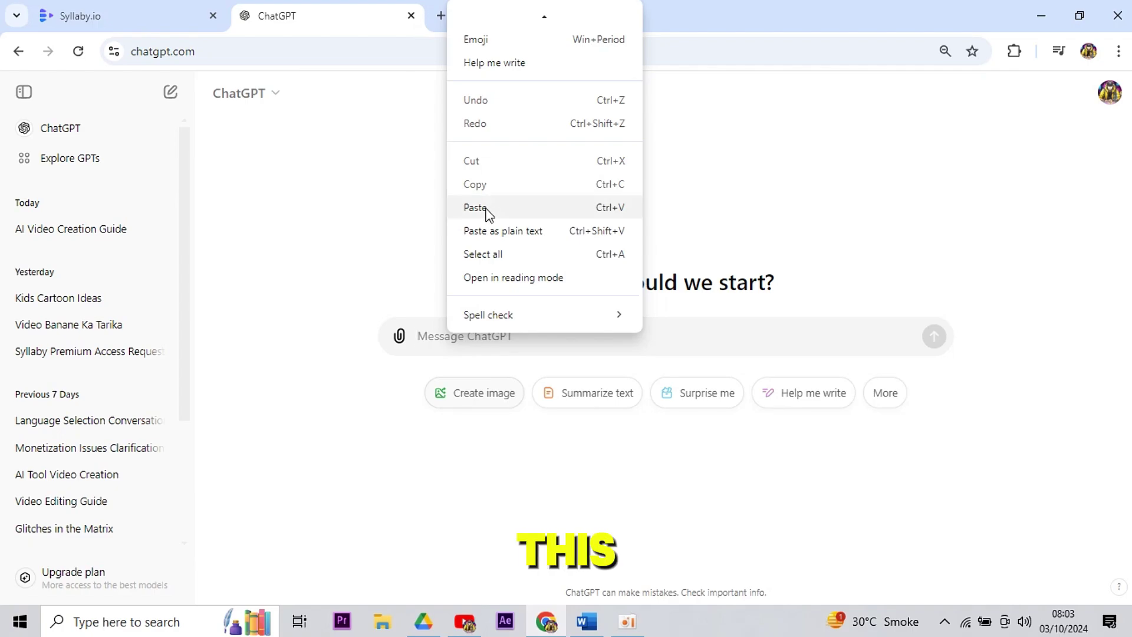
{"action": "left_click", "coordinate": [475, 207]}
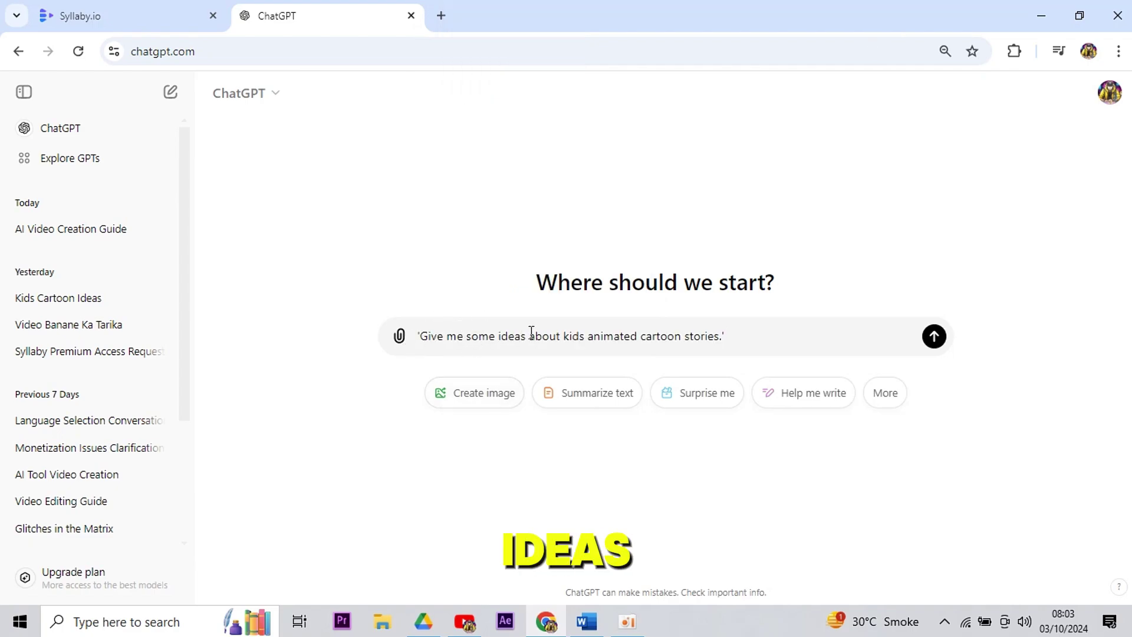
{"action": "mouse_move", "coordinate": [419, 336]}
{"action": "left_mouse_down"}
{"action": "mouse_move", "coordinate": [671, 330]}
{"action": "mouse_move", "coordinate": [731, 365]}
{"action": "left_mouse_up"}
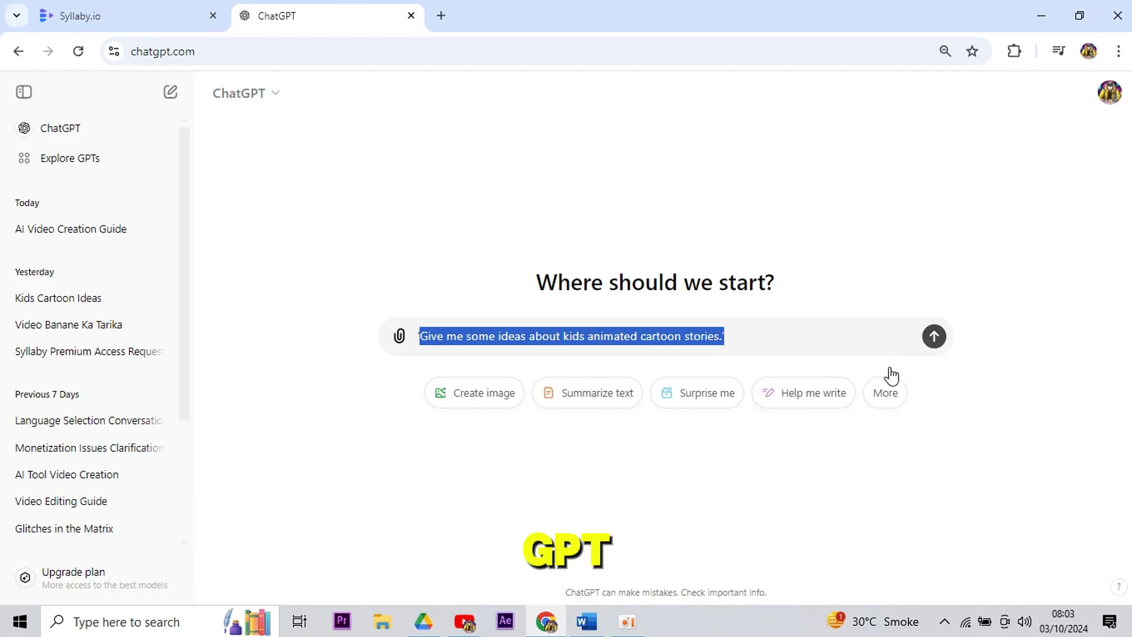
{"action": "key", "text": "Return"}
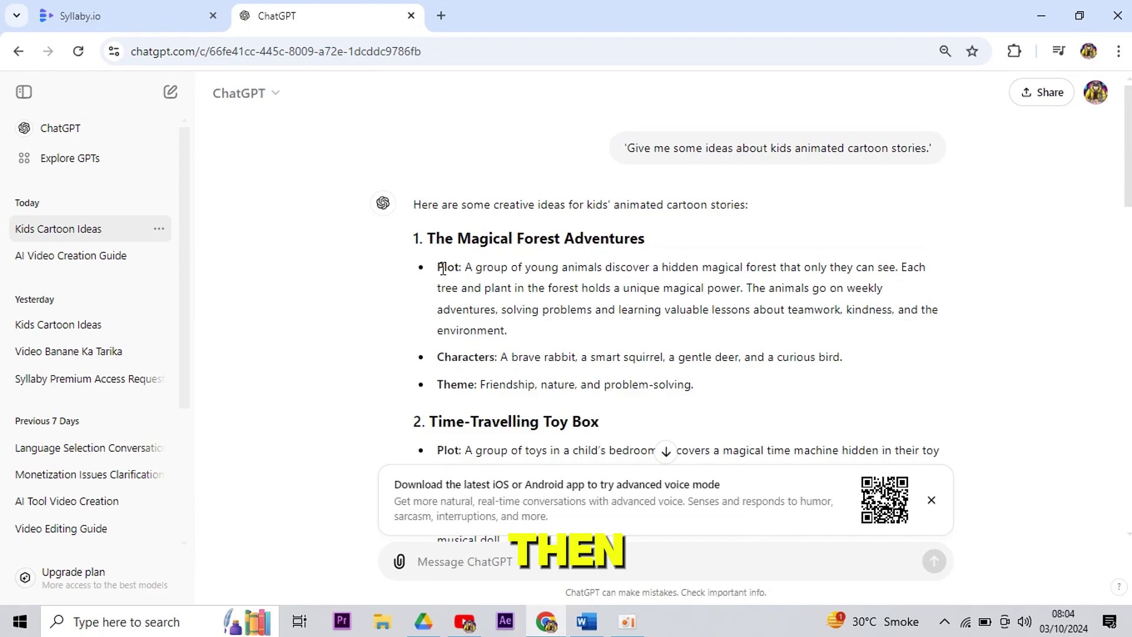
Paste The Magical Forest Adventures idea back and request the complete story
{"action": "mouse_move", "coordinate": [404, 251]}
{"action": "left_mouse_down"}
{"action": "mouse_move", "coordinate": [665, 380]}
{"action": "mouse_move", "coordinate": [766, 546]}
{"action": "left_mouse_up"}
{"action": "right_click", "coordinate": [698, 568]}
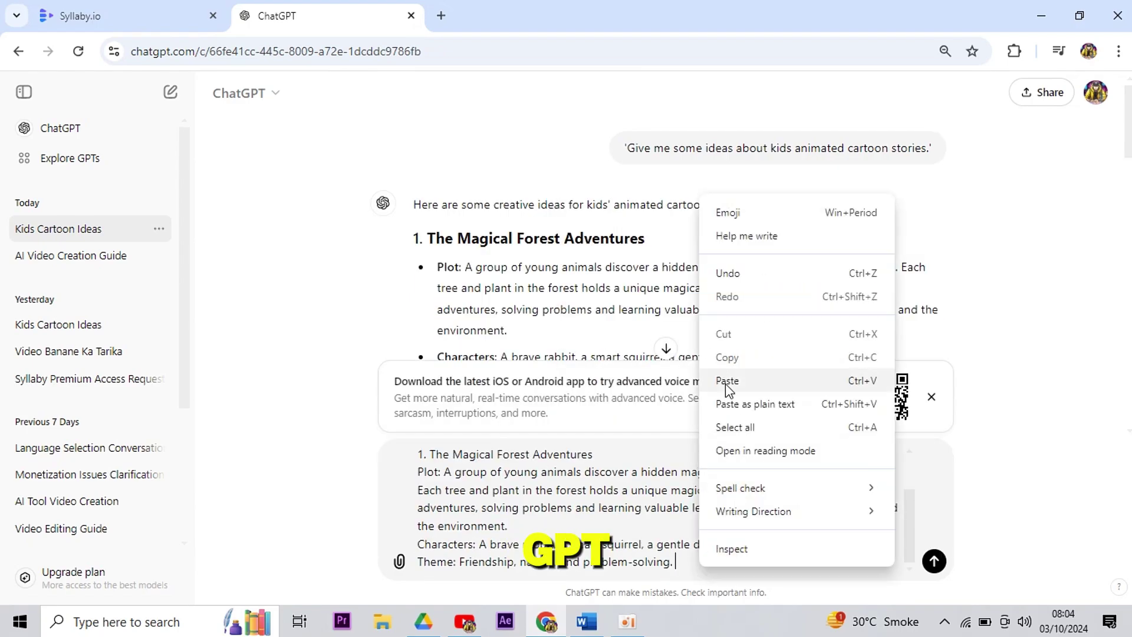
{"action": "left_click", "coordinate": [727, 382]}
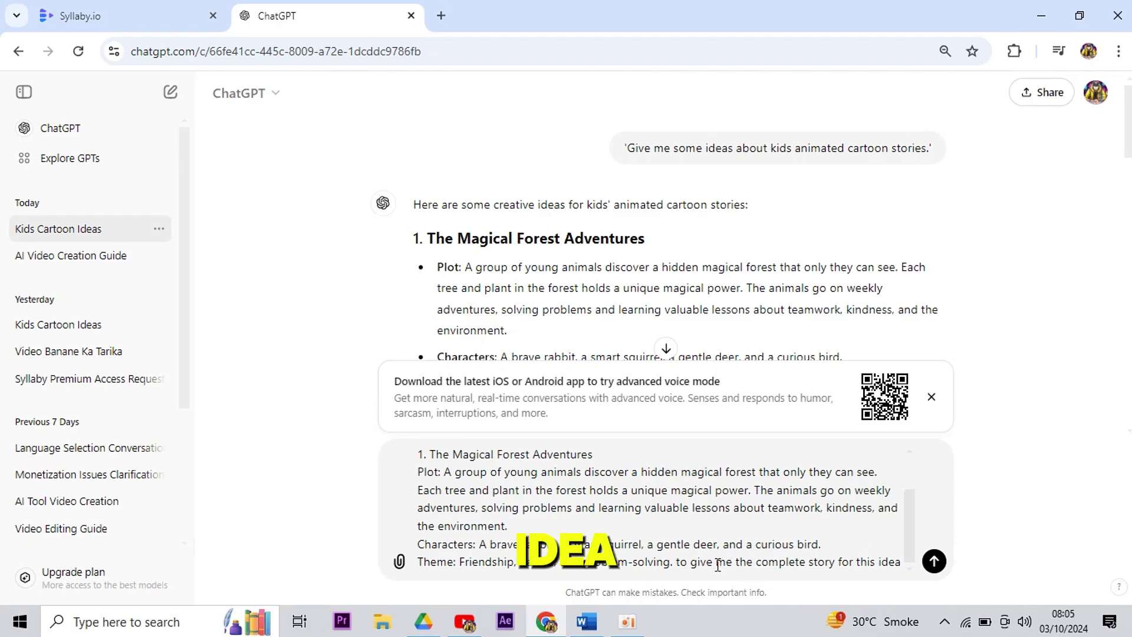
{"action": "left_click_drag", "start_coordinate": [717, 564], "coordinate": [910, 551]}
{"action": "key", "text": "Return"}
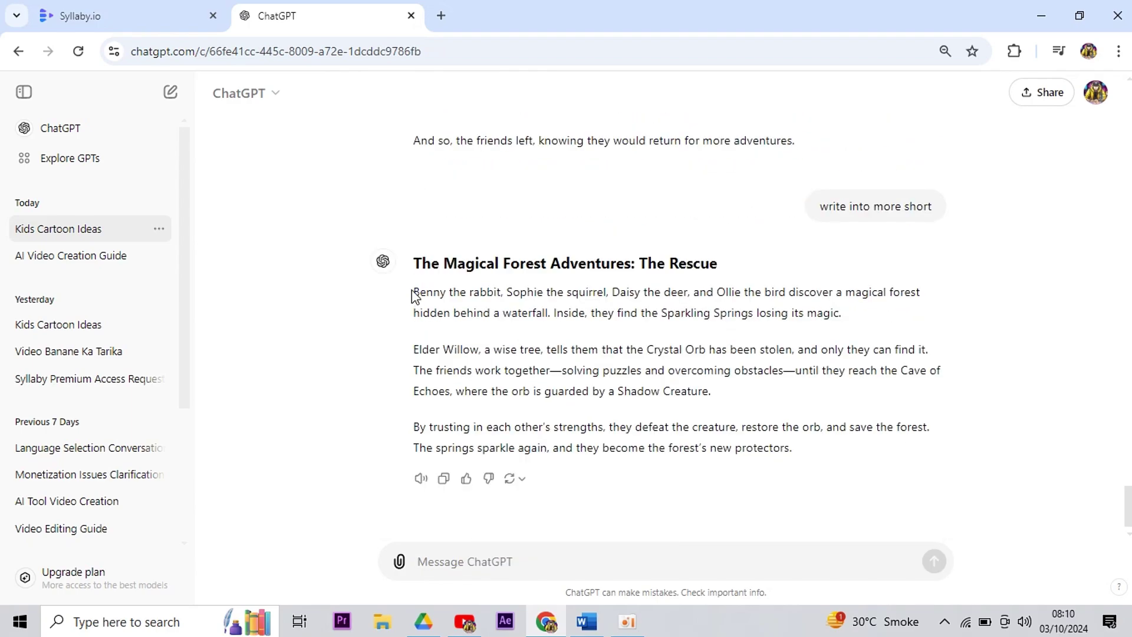
Copy the short three-paragraph story and return to the Syllaby tab
{"action": "left_click_drag", "start_coordinate": [412, 291], "coordinate": [935, 504]}
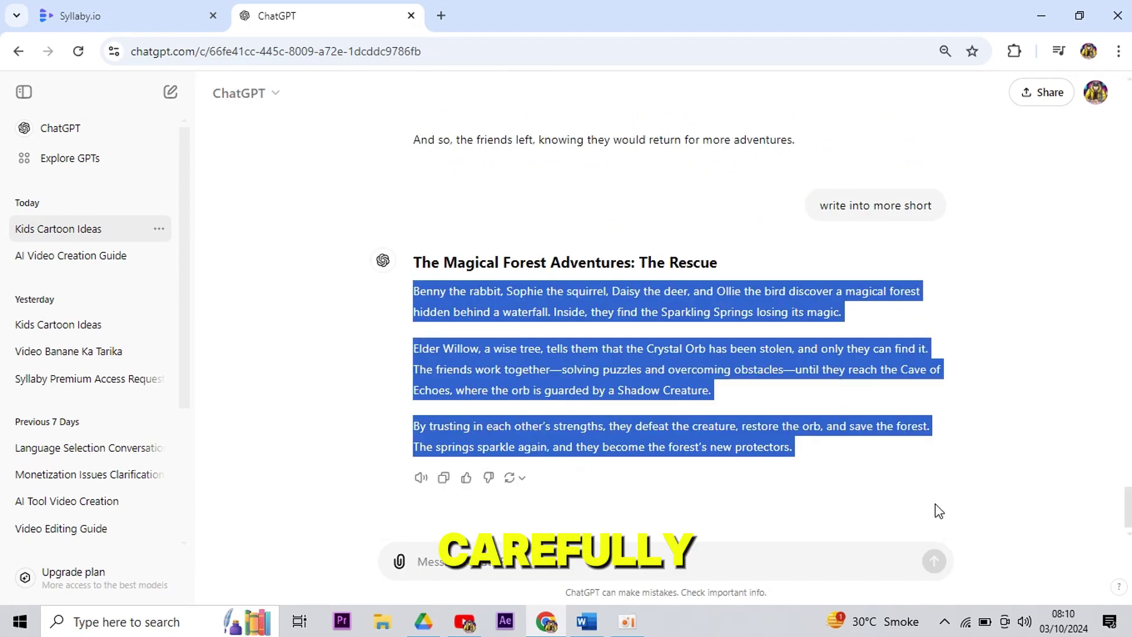
{"action": "right_click", "coordinate": [699, 452]}
{"action": "left_click", "coordinate": [727, 308]}
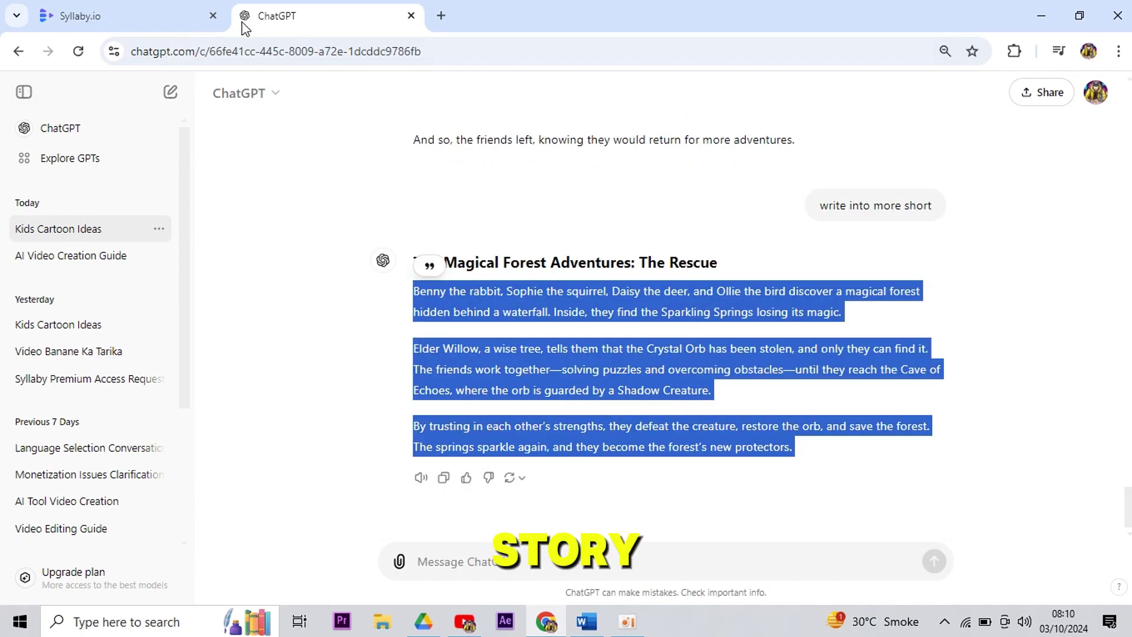
{"action": "left_click", "coordinate": [133, 17]}
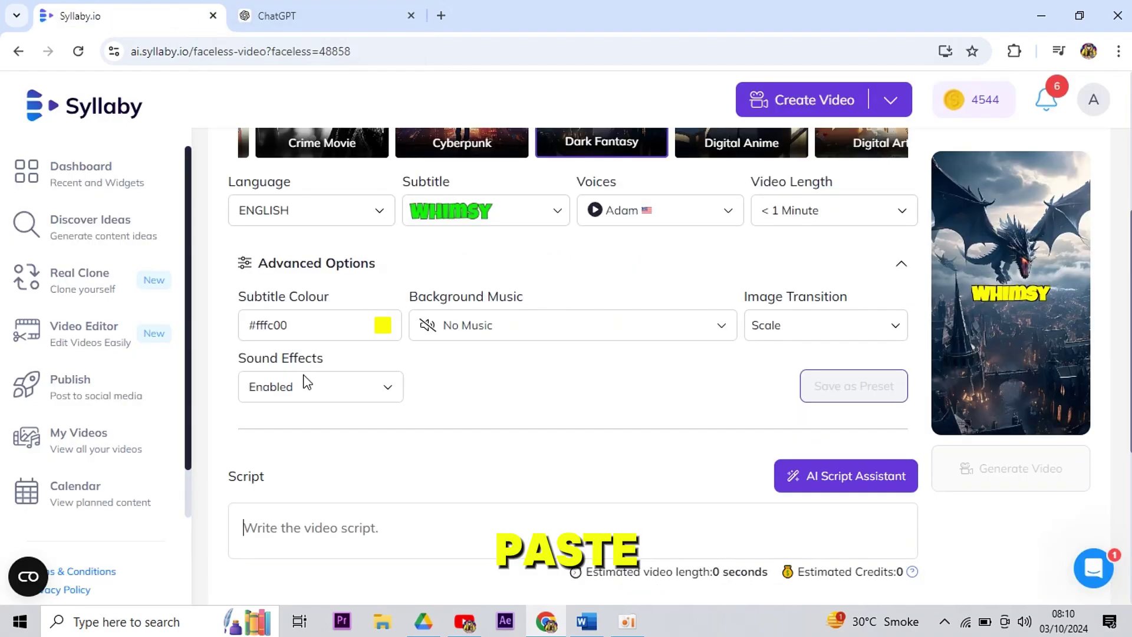
Paste The Rescue story into the Script box and generate the video
{"action": "right_click", "coordinate": [274, 539]}
{"action": "left_click", "coordinate": [329, 353]}
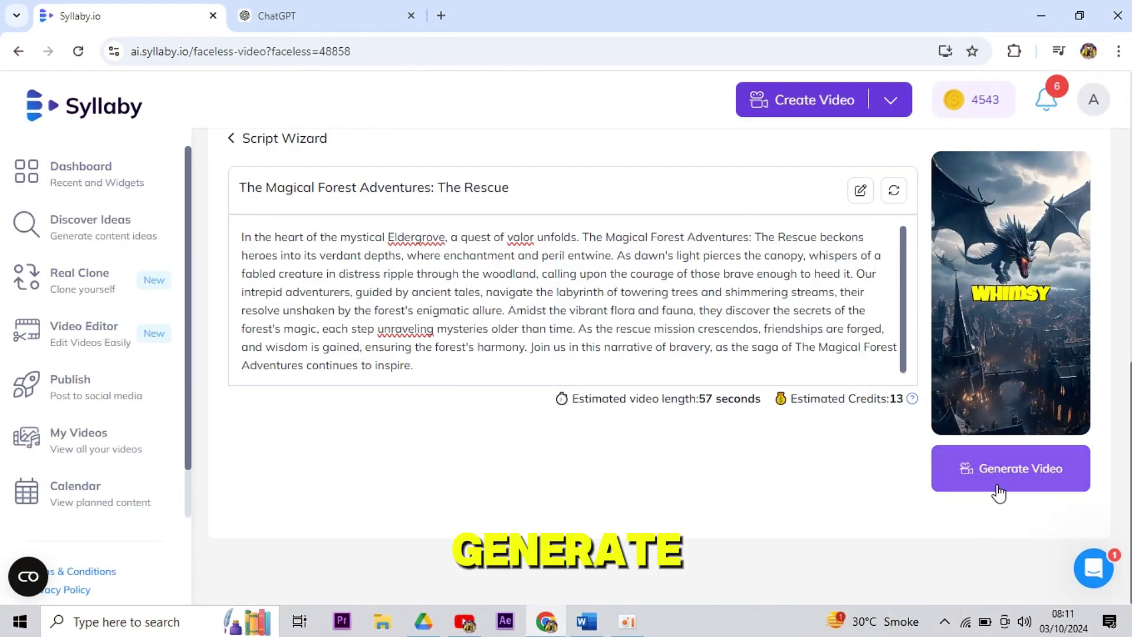
{"action": "left_click", "coordinate": [1008, 482]}
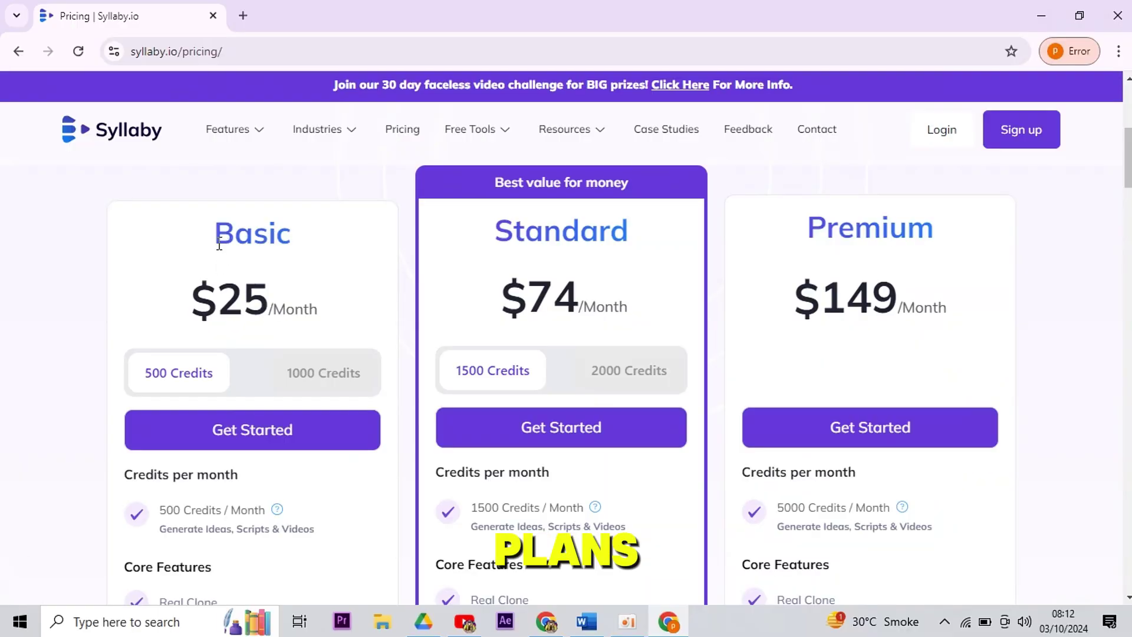
{"action": "left_click_drag", "start_coordinate": [218, 243], "coordinate": [330, 260]}
{"action": "left_click_drag", "start_coordinate": [218, 299], "coordinate": [257, 305]}
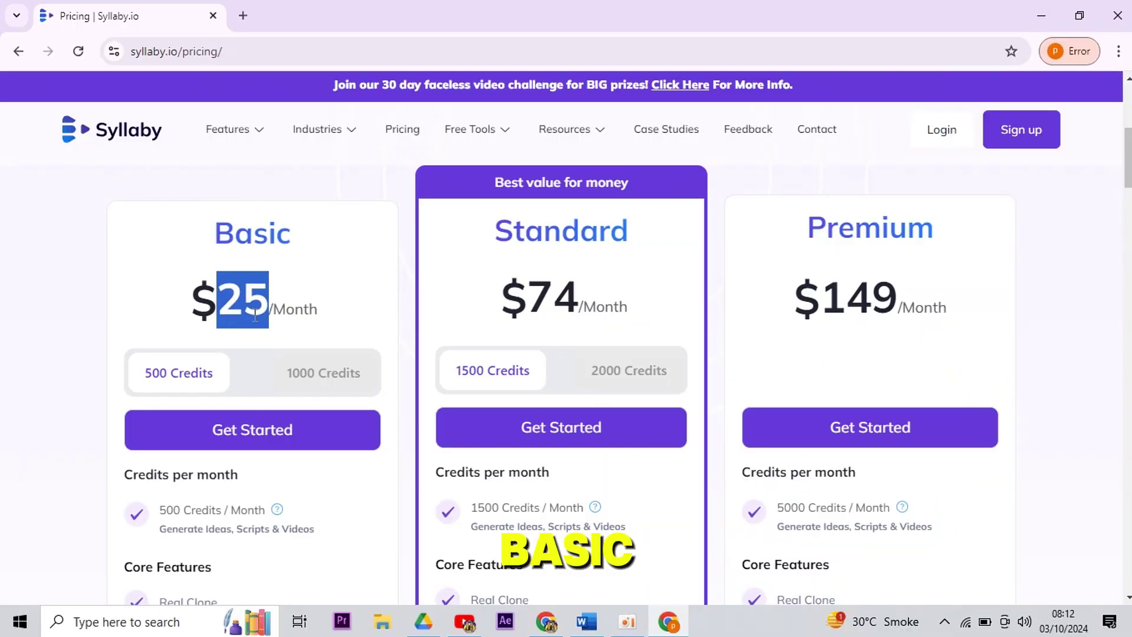
{"action": "scroll", "coordinate": [176, 396], "scroll_direction": "down", "scroll_amount": 3}
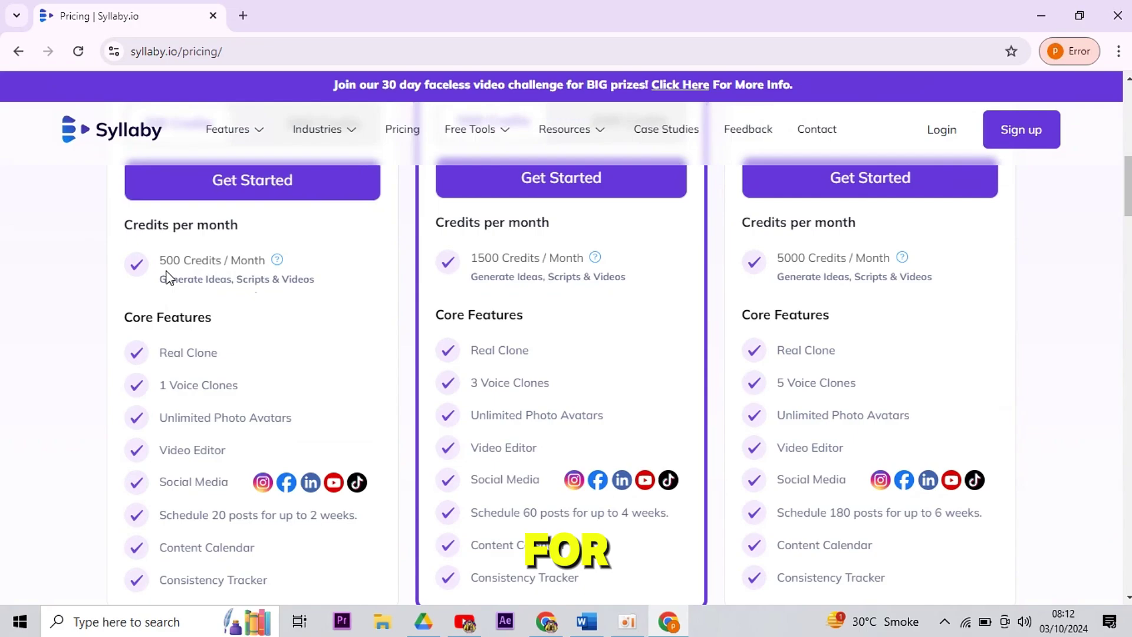
{"action": "scroll", "coordinate": [165, 277], "scroll_direction": "up", "scroll_amount": 1}
{"action": "left_click_drag", "start_coordinate": [158, 343], "coordinate": [256, 346]}
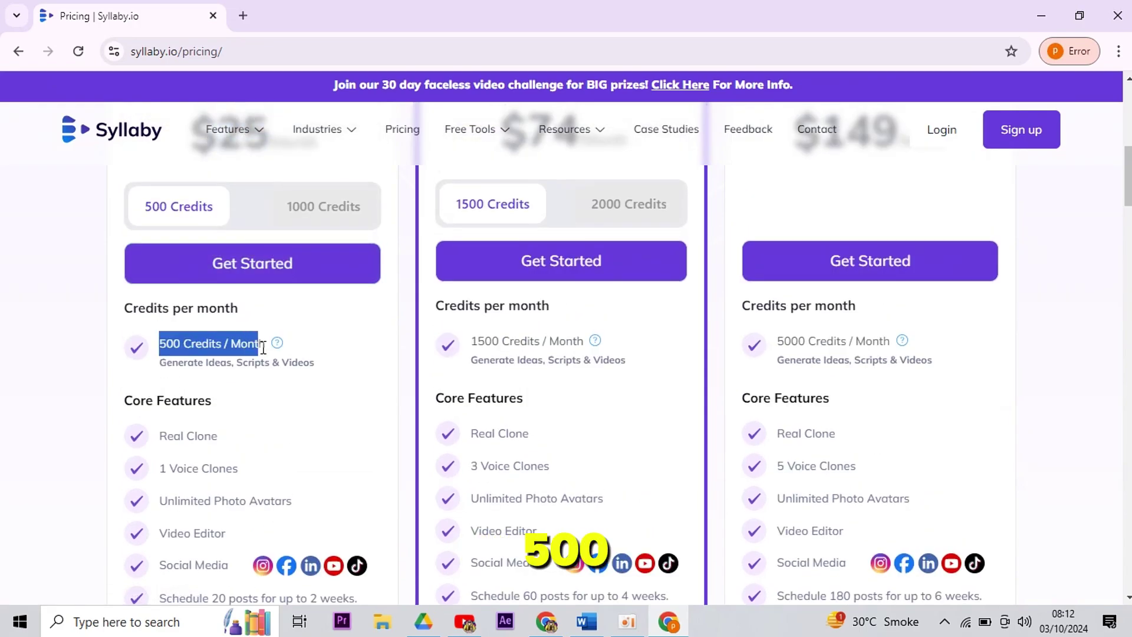
{"action": "left_click", "coordinate": [263, 347]}
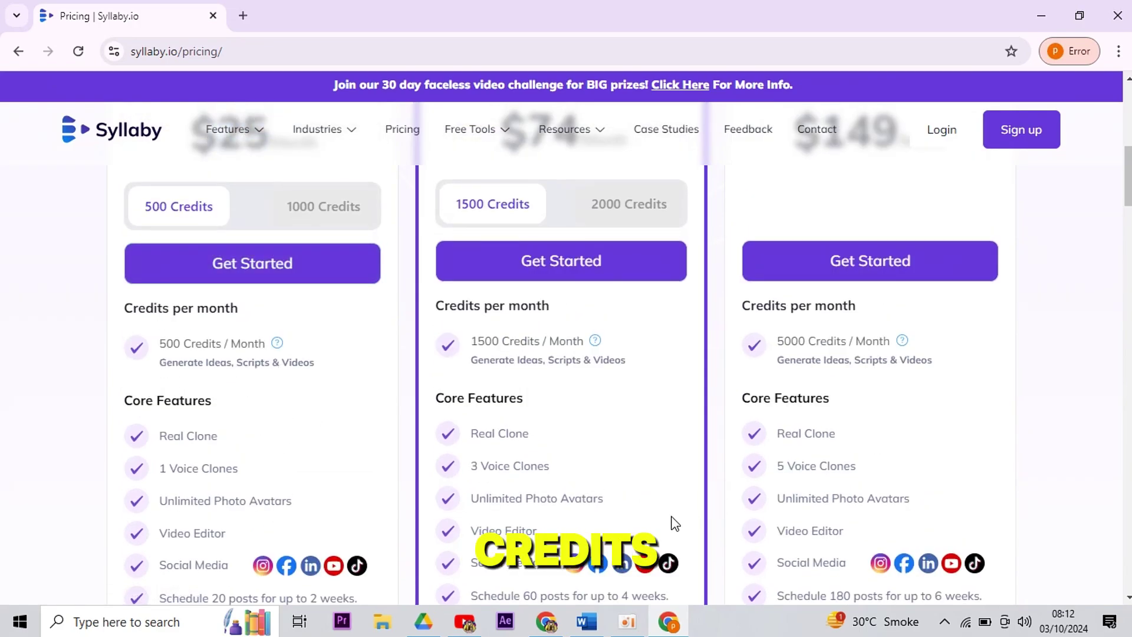
{"action": "scroll", "coordinate": [672, 522], "scroll_direction": "up", "scroll_amount": 3}
{"action": "left_click_drag", "start_coordinate": [494, 321], "coordinate": [623, 334]}
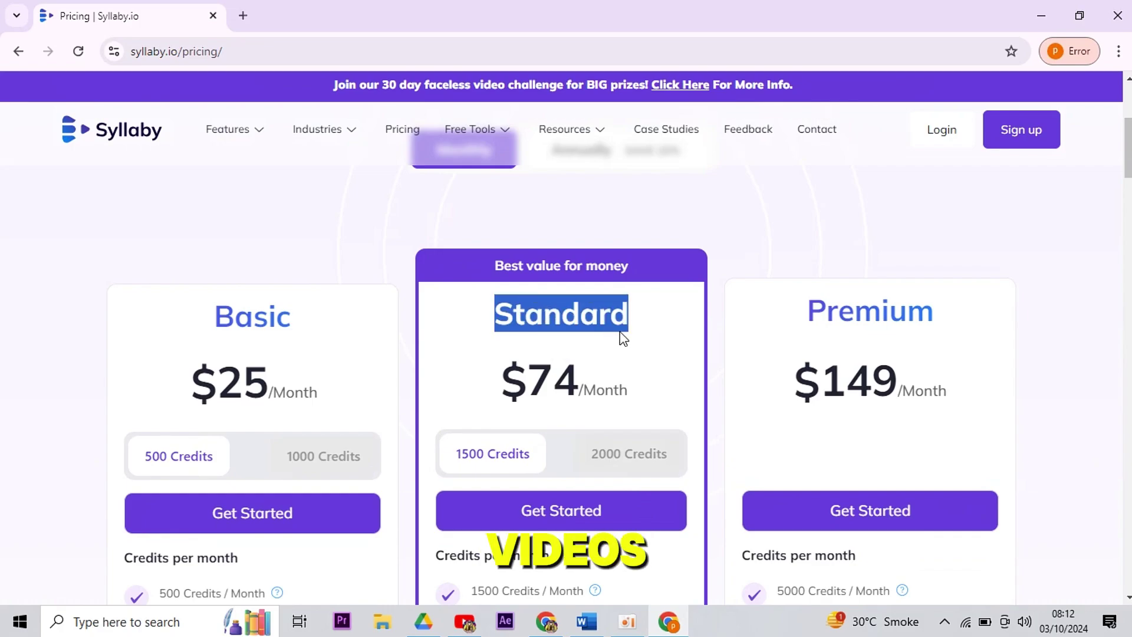
{"action": "double_click", "coordinate": [534, 376]}
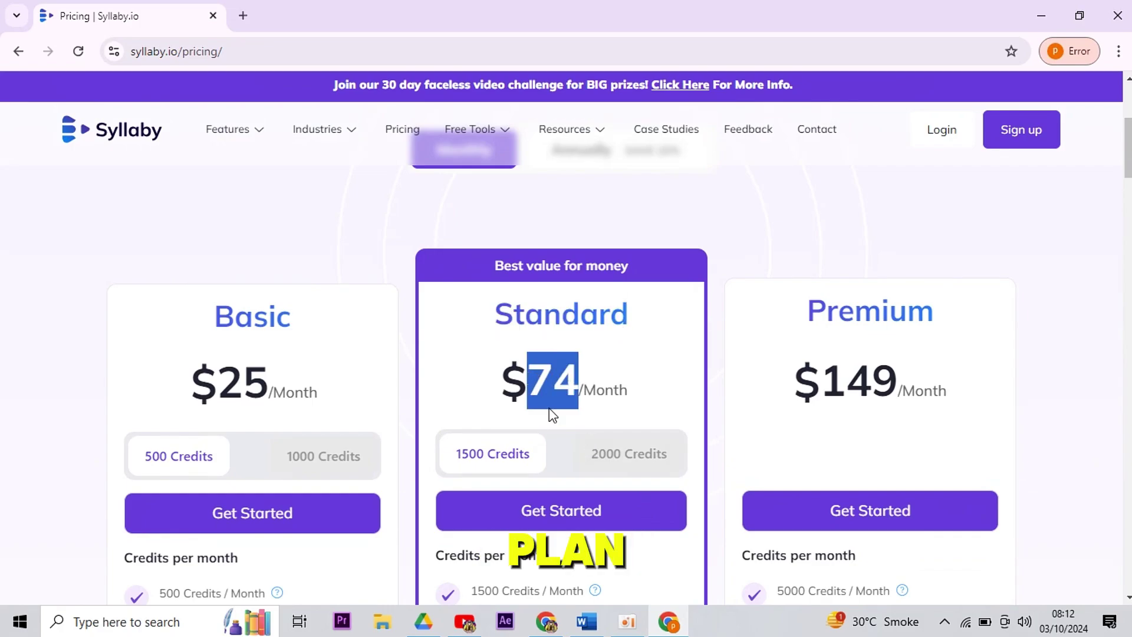
{"action": "scroll", "coordinate": [530, 412], "scroll_direction": "down", "scroll_amount": 3}
{"action": "left_click_drag", "start_coordinate": [471, 342], "coordinate": [545, 356]}
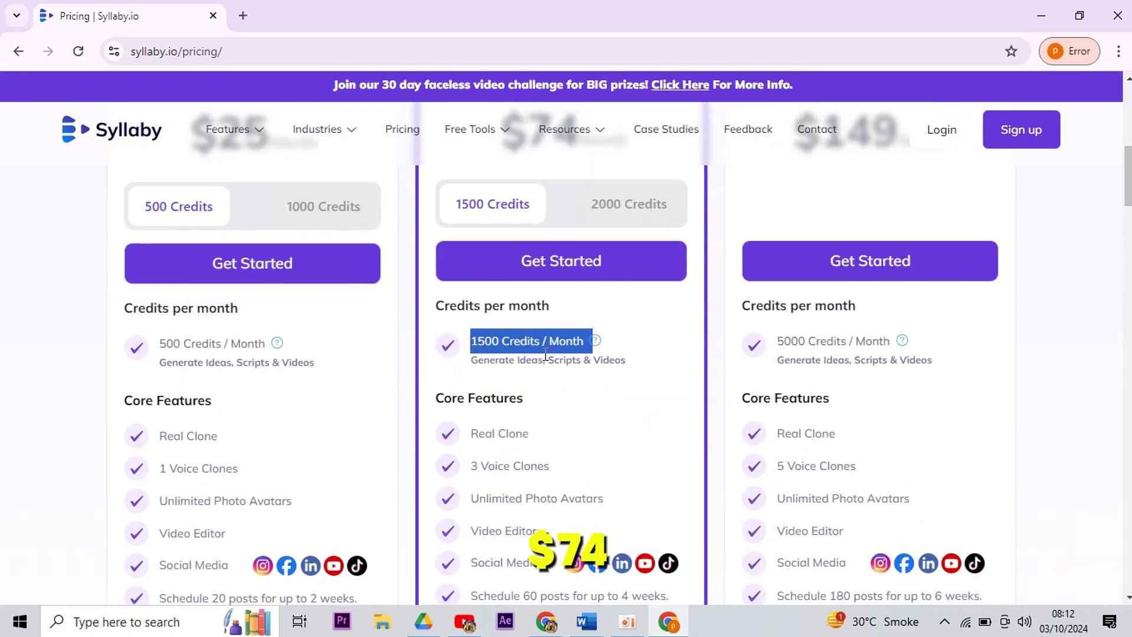
{"action": "left_click", "coordinate": [506, 345]}
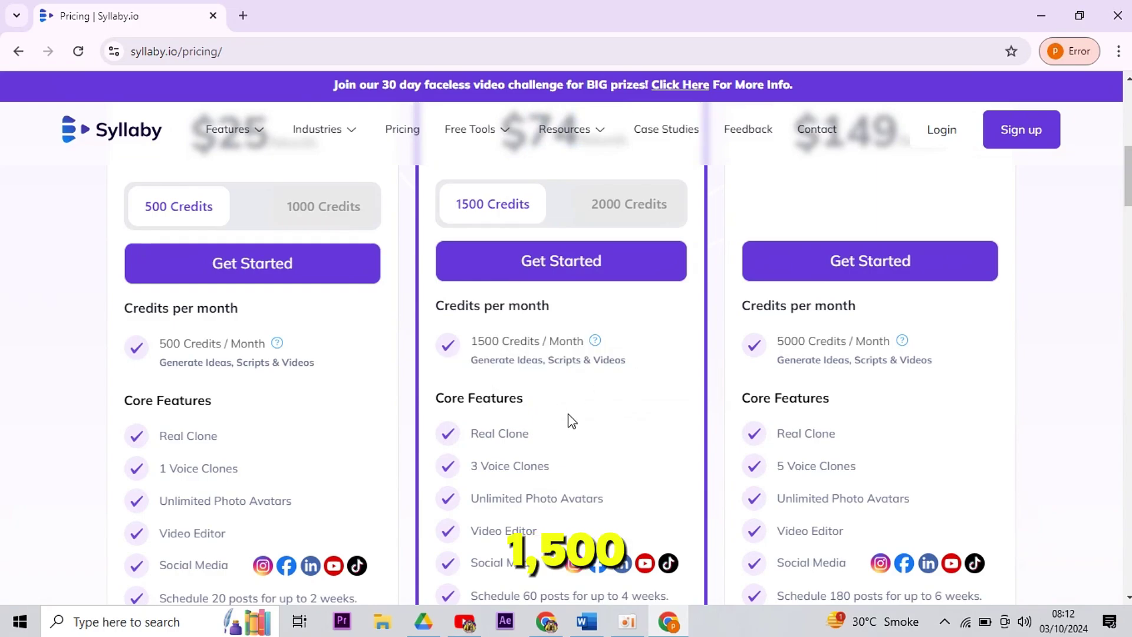
{"action": "scroll", "coordinate": [633, 440], "scroll_direction": "up", "scroll_amount": 2}
{"action": "left_click_drag", "start_coordinate": [804, 228], "coordinate": [997, 229]}
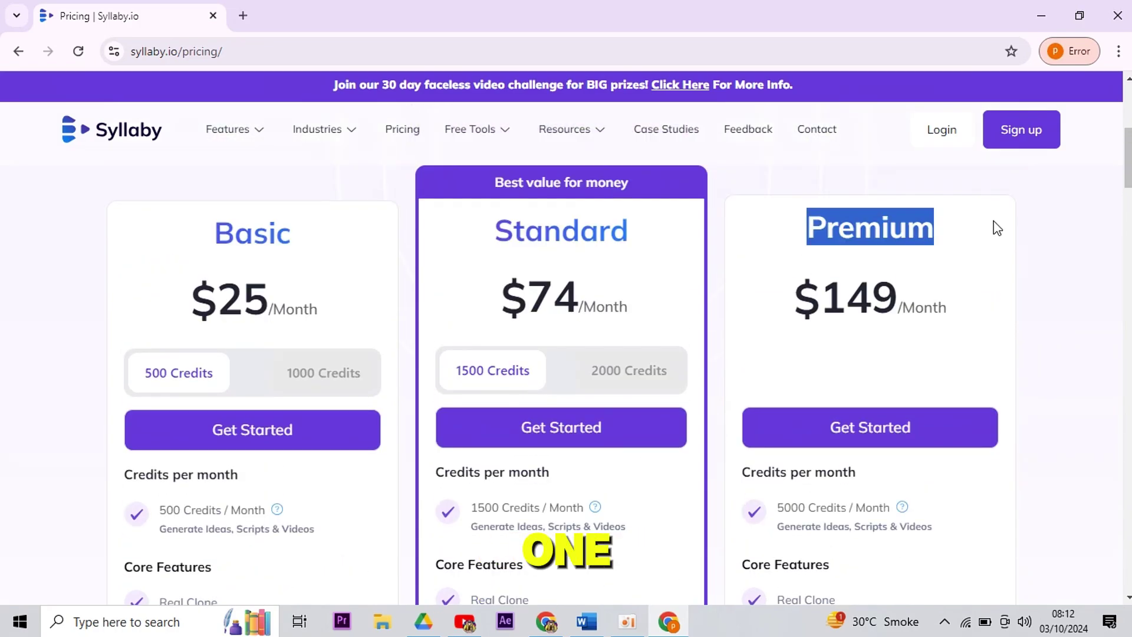
{"action": "left_click_drag", "start_coordinate": [821, 298], "coordinate": [897, 299]}
{"action": "scroll", "coordinate": [854, 397], "scroll_direction": "down", "scroll_amount": 2}
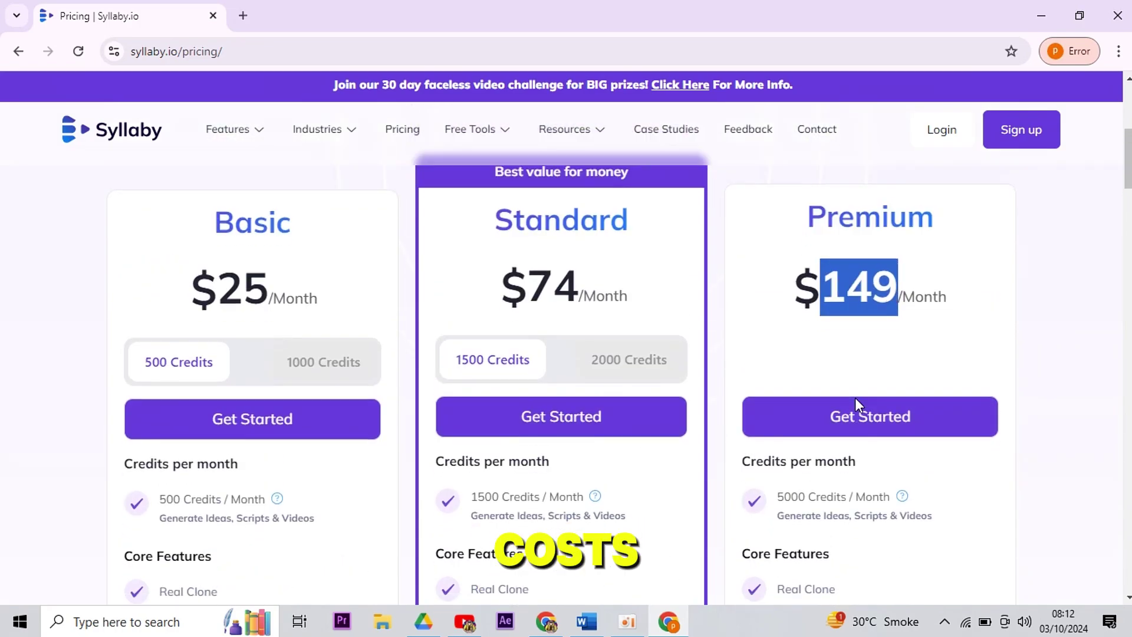
{"action": "left_click_drag", "start_coordinate": [778, 345], "coordinate": [904, 346]}
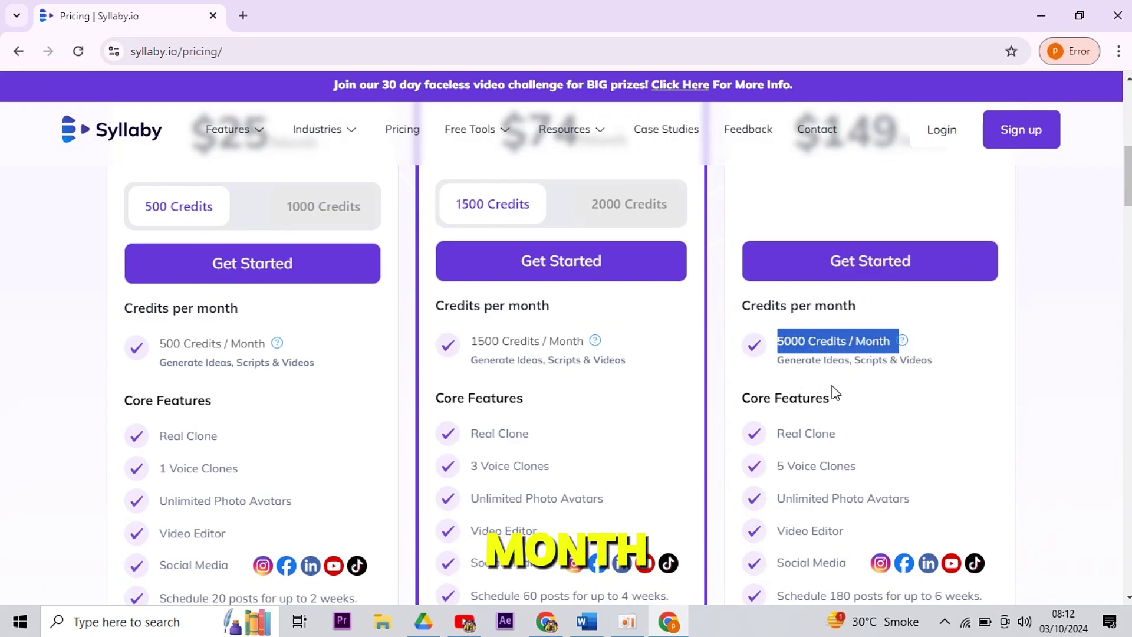
{"action": "scroll", "coordinate": [266, 460], "scroll_direction": "up", "scroll_amount": 2}
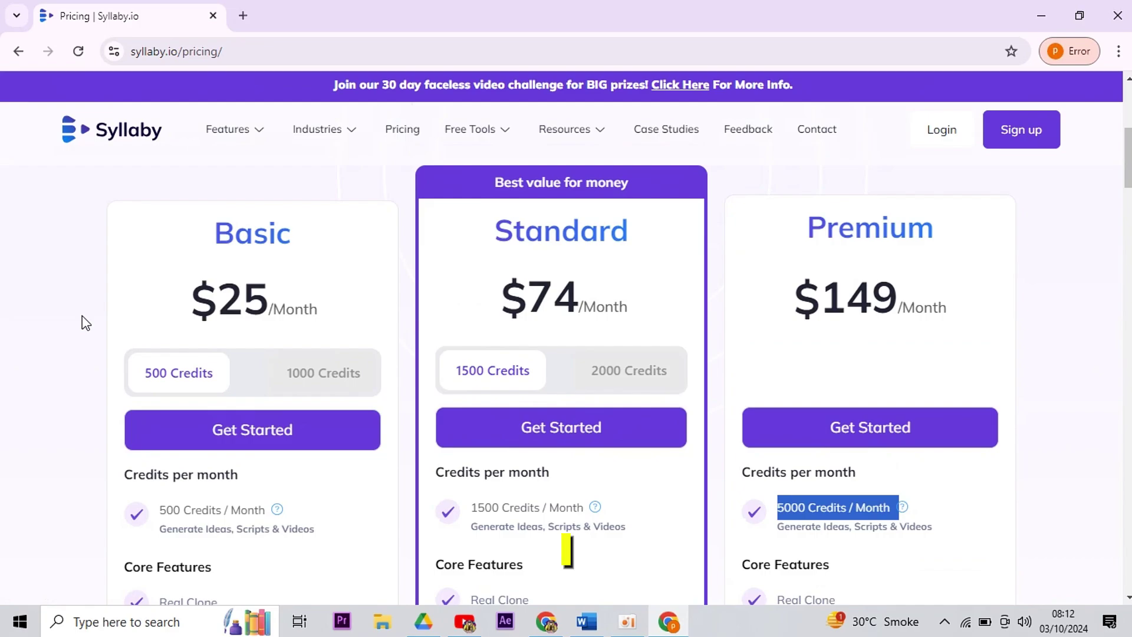
{"action": "left_click", "coordinate": [208, 318]}
{"action": "left_click", "coordinate": [327, 323]}
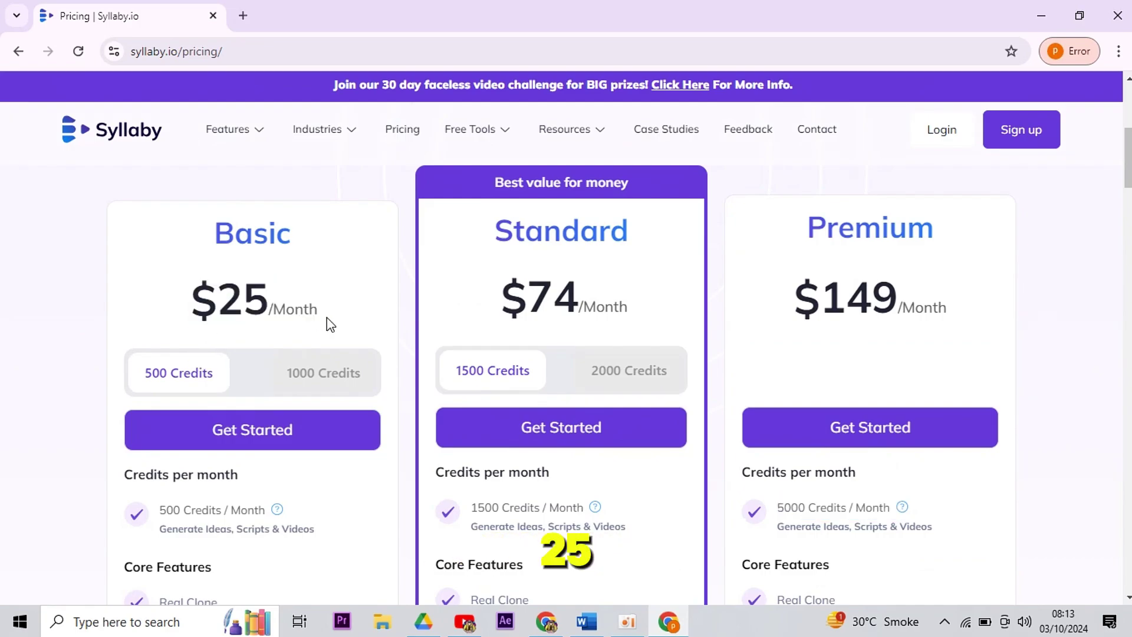